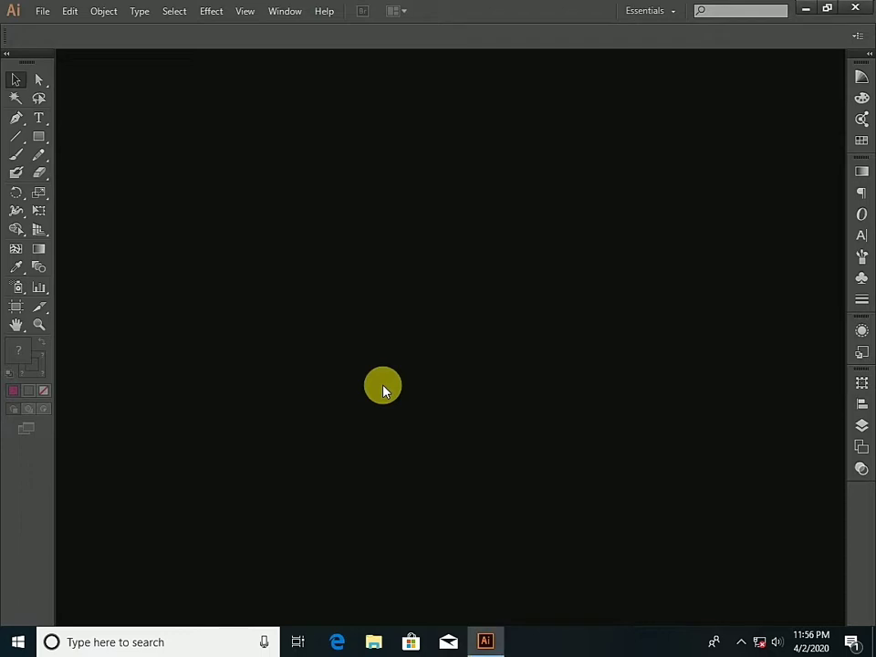
# Create a new RGB document, accepting the current document settings
pyautogui.click(44, 10)
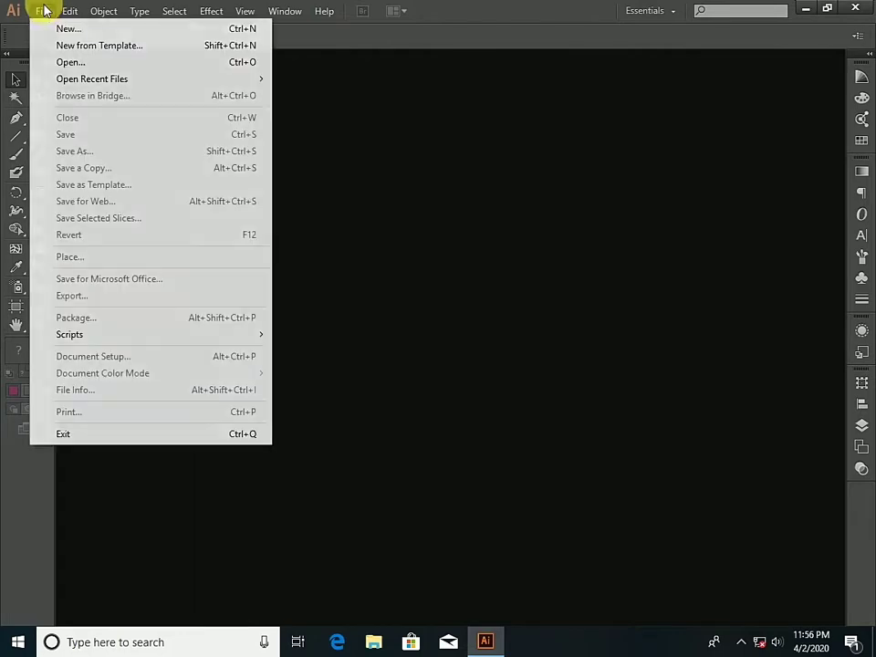
pyautogui.click(66, 28)
pyautogui.click(418, 448)
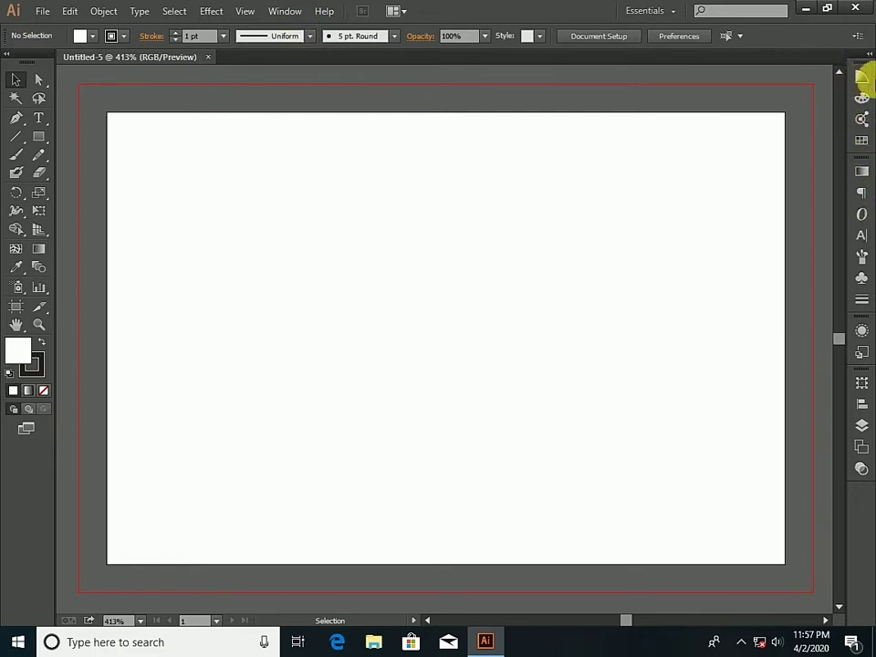
# Show the Pathfinder panel, dock it beneath the other collapsed panels, and expand the whole panel dock
pyautogui.click(284, 11)
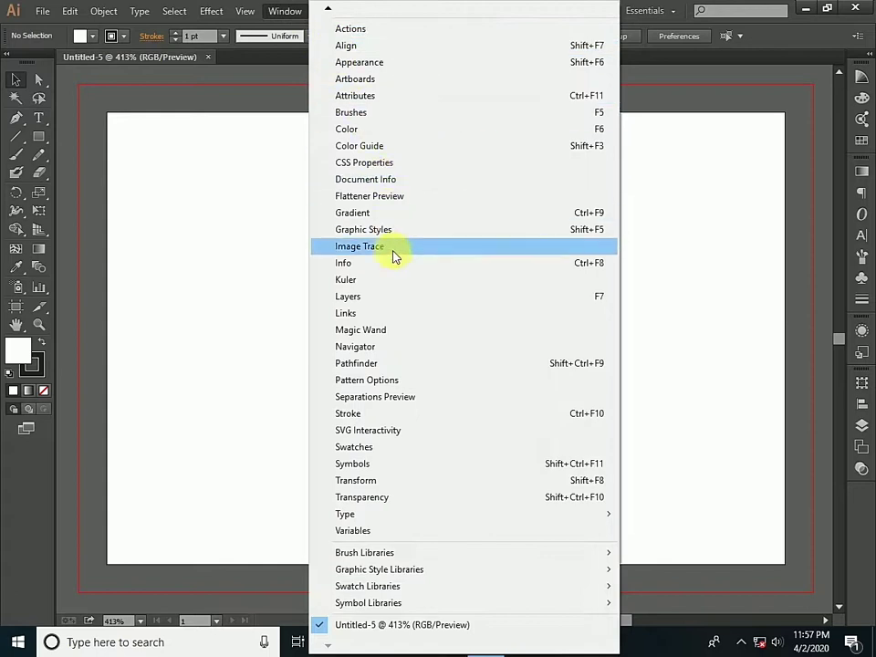
pyautogui.click(401, 366)
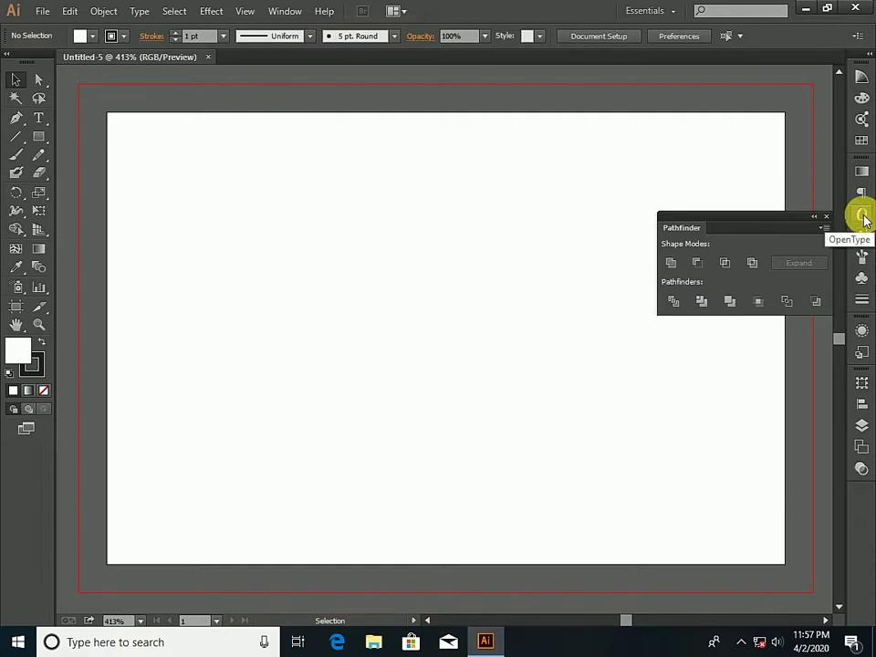
pyautogui.moveTo(765, 224); pyautogui.dragTo(860, 492)
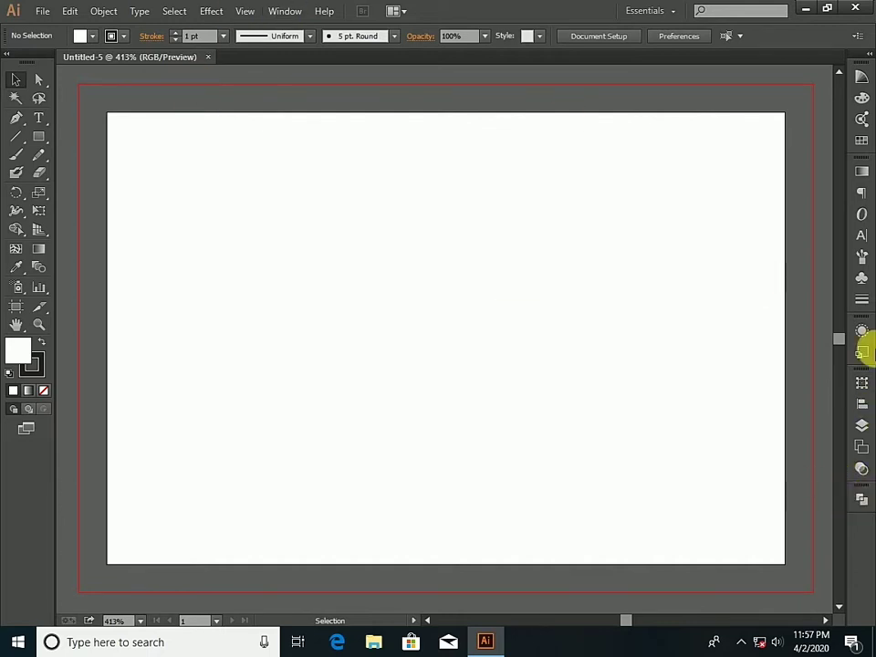
pyautogui.click(861, 497)
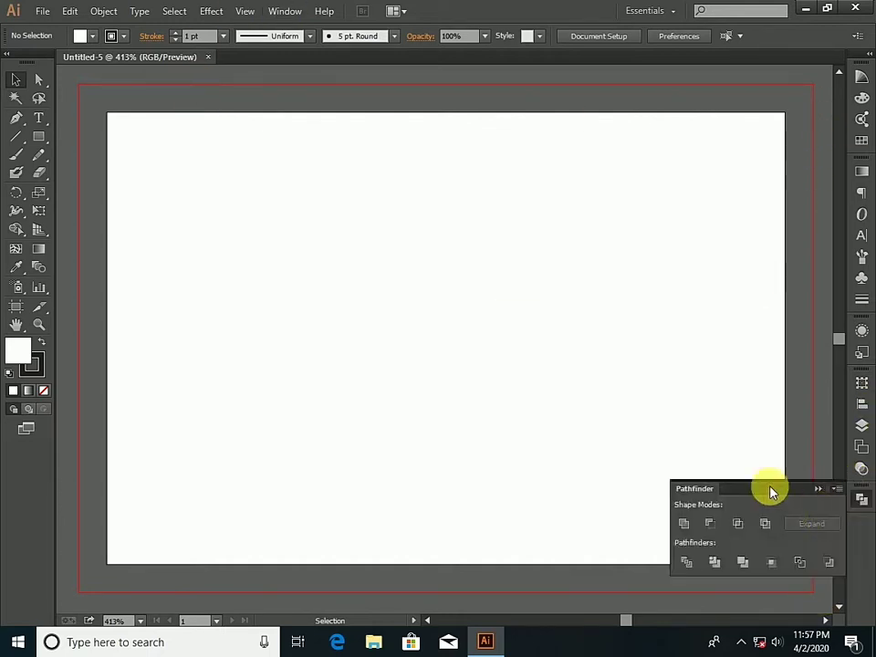
pyautogui.click(859, 497)
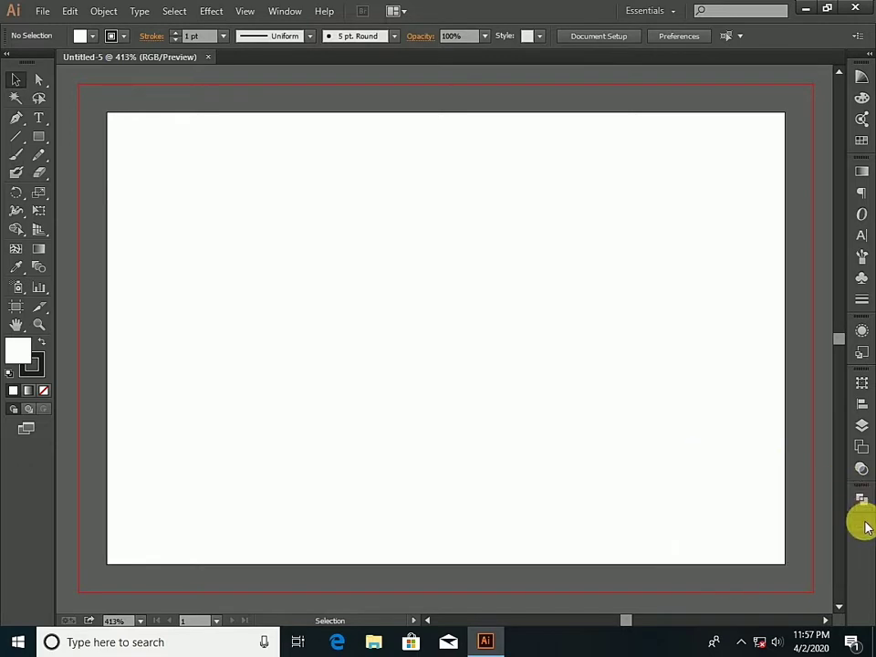
pyautogui.click(869, 55)
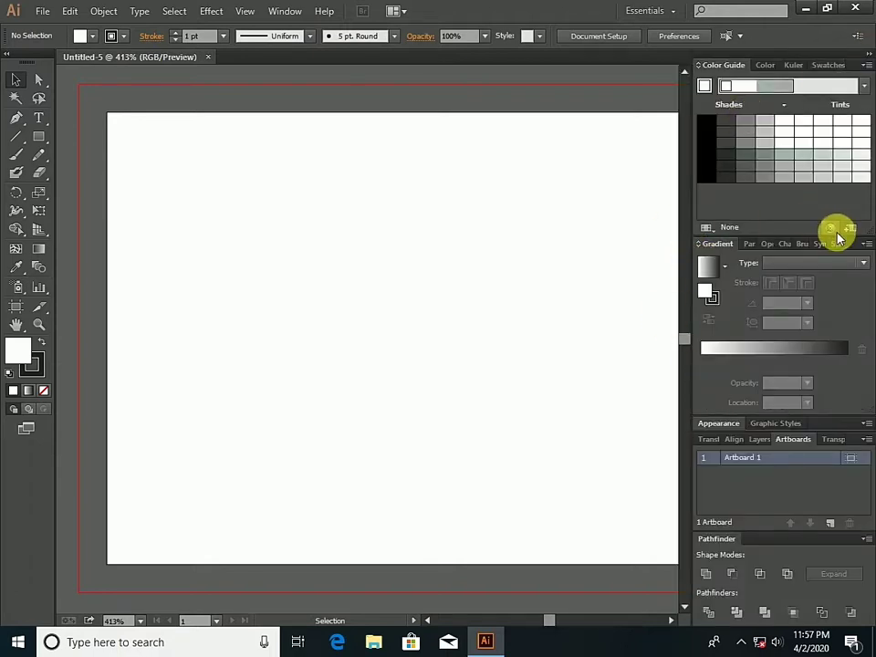
# Look through the Paragraph, OpenType, Character, Brushes, Symbols and Stroke panels in the Gradient panel group
pyautogui.click(753, 244)
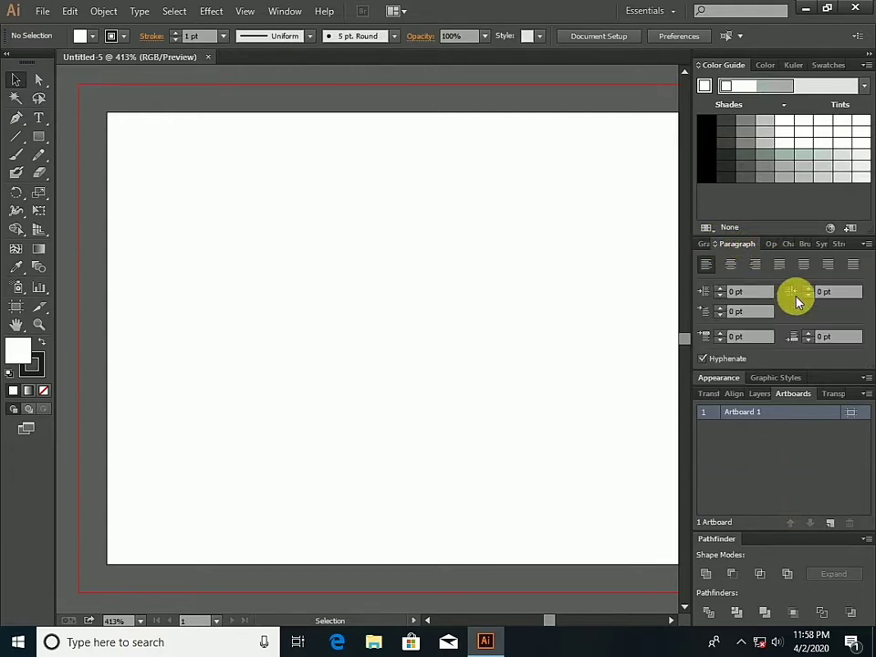
pyautogui.click(771, 244)
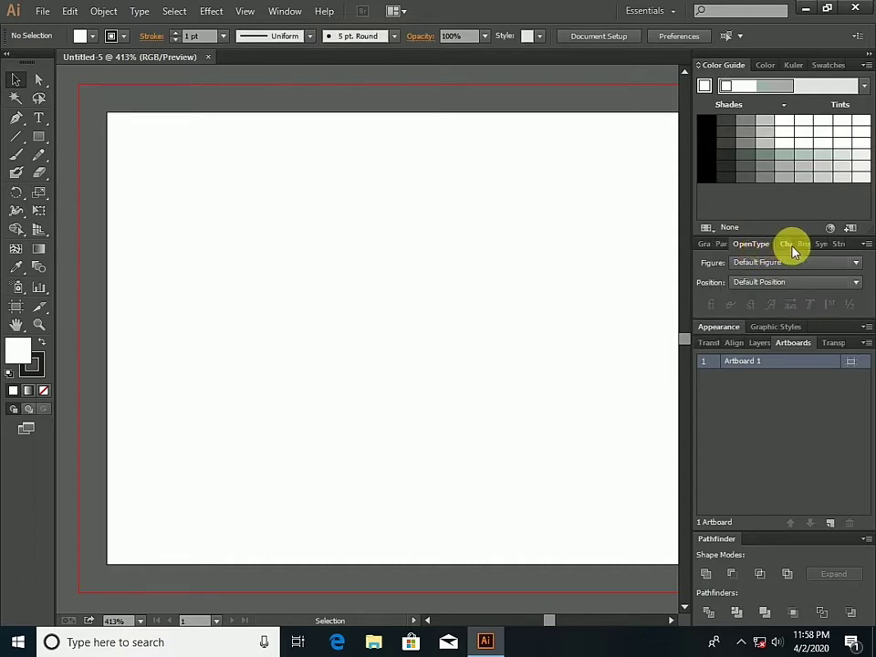
pyautogui.click(785, 245)
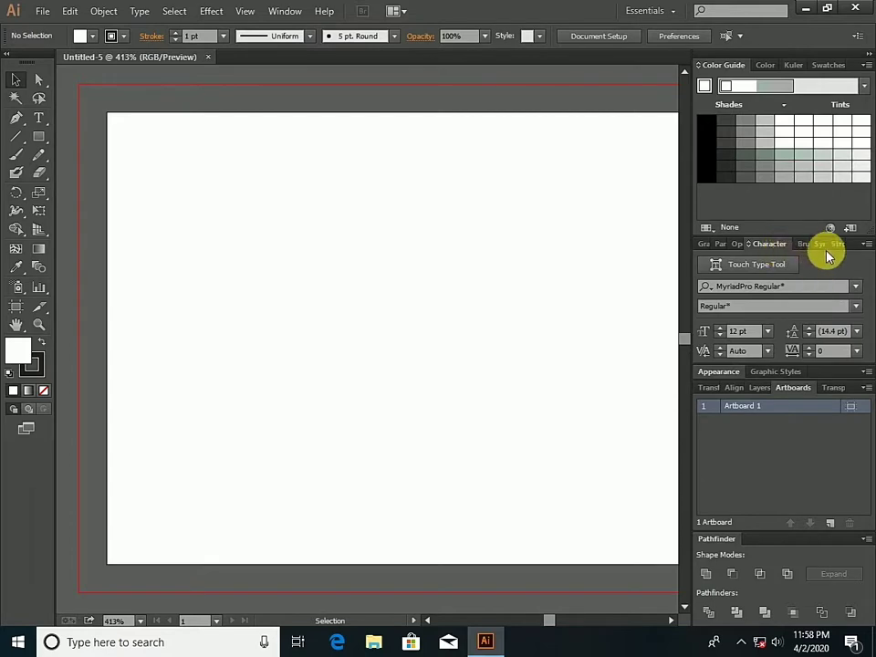
pyautogui.click(803, 244)
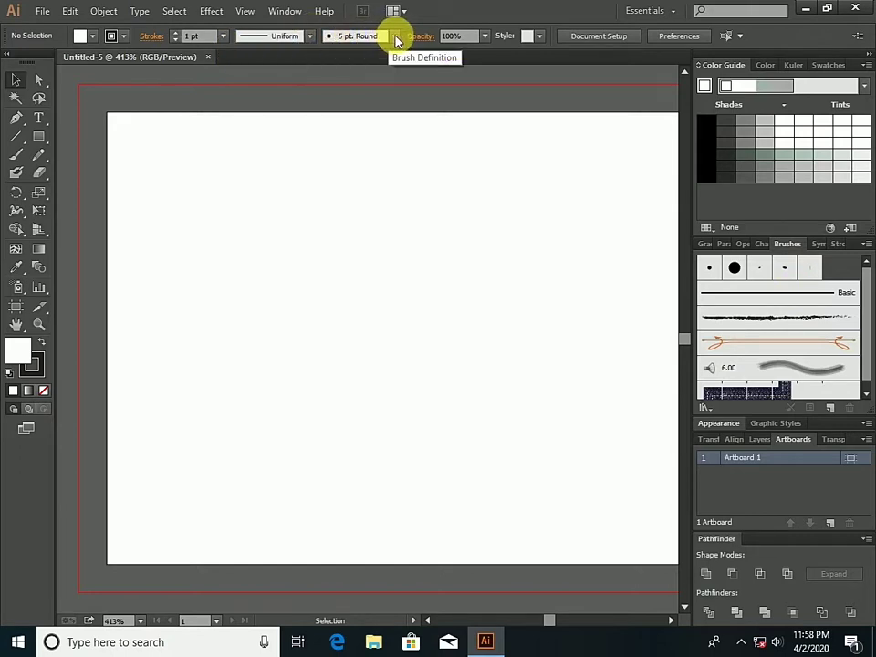
pyautogui.click(796, 244)
pyautogui.click(819, 246)
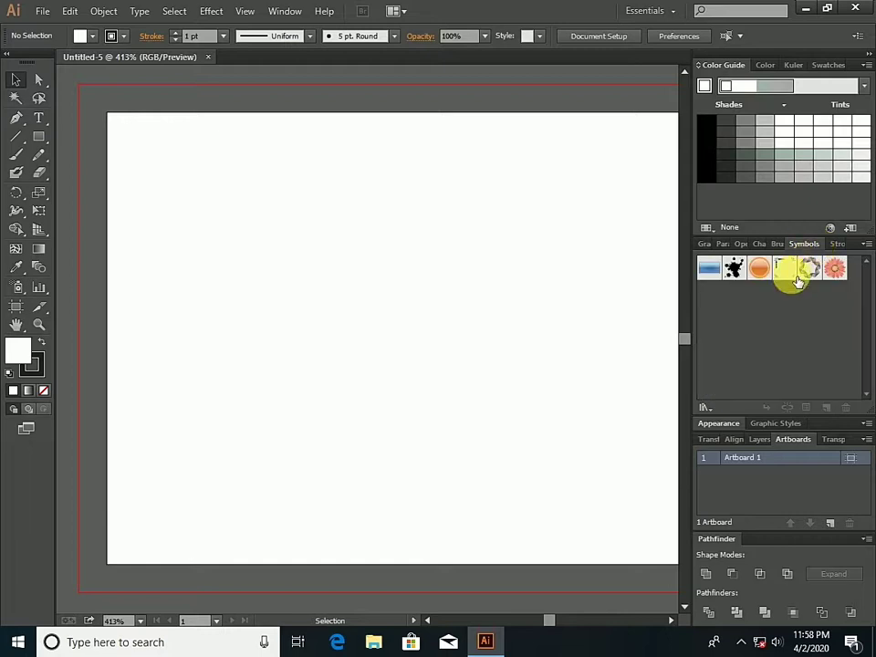
pyautogui.click(839, 248)
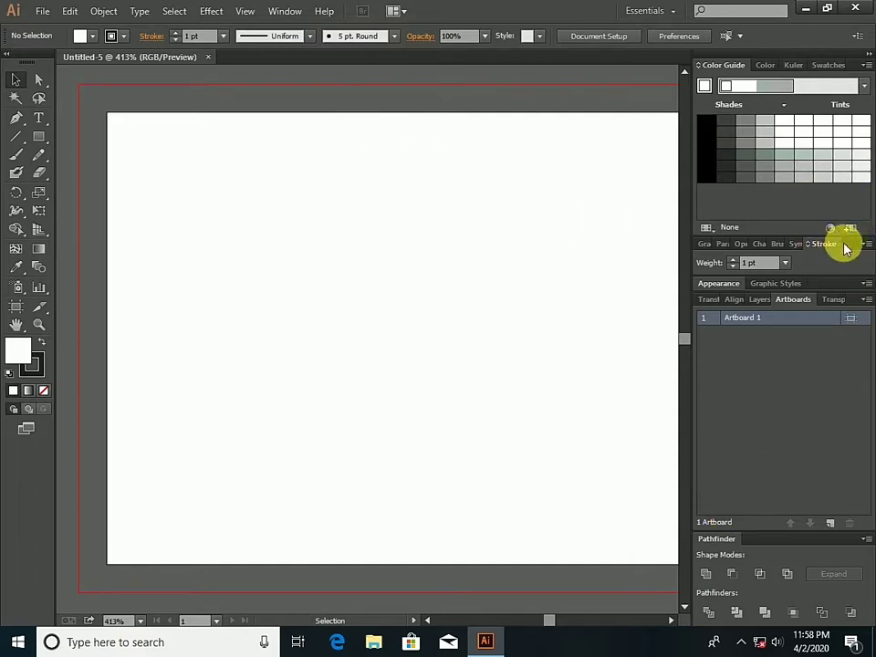
# Move the Symbols panel out of its group into a dock column of its own and collapse it to an icon
pyautogui.click(794, 245)
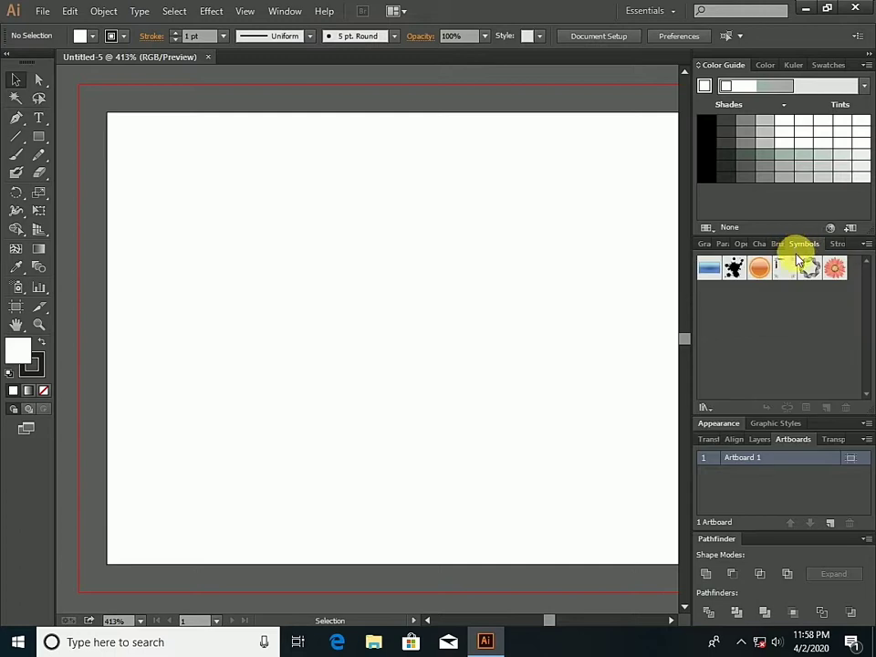
pyautogui.moveTo(798, 247)
pyautogui.mouseDown()
pyautogui.moveTo(782, 266)
pyautogui.moveTo(724, 289)
pyautogui.moveTo(351, 281)
pyautogui.moveTo(316, 134)
pyautogui.mouseUp()
pyautogui.moveTo(391, 137)
pyautogui.mouseDown()
pyautogui.moveTo(405, 126)
pyautogui.moveTo(652, 209)
pyautogui.moveTo(687, 140)
pyautogui.moveTo(685, 101)
pyautogui.mouseUp()
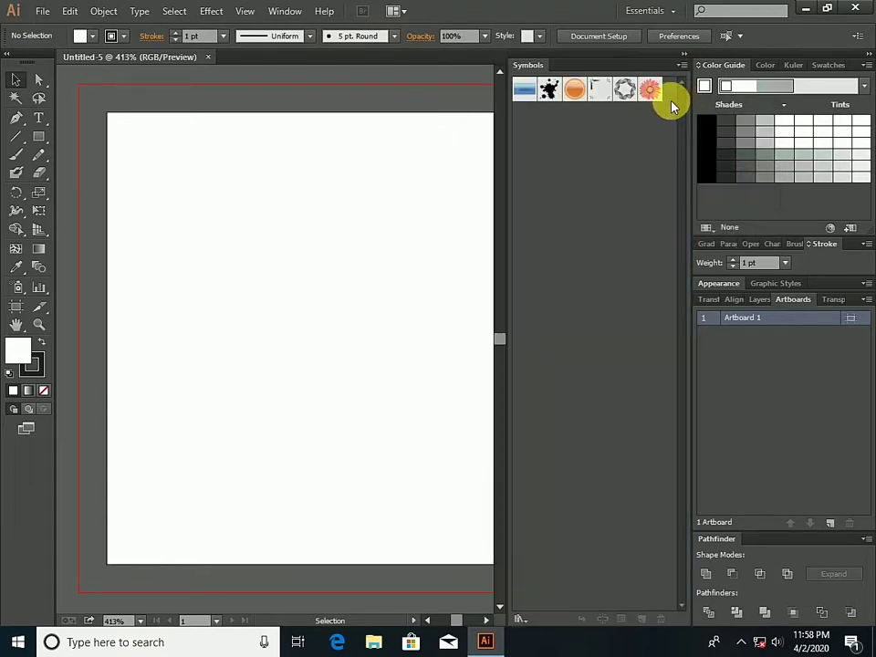
pyautogui.click(679, 52)
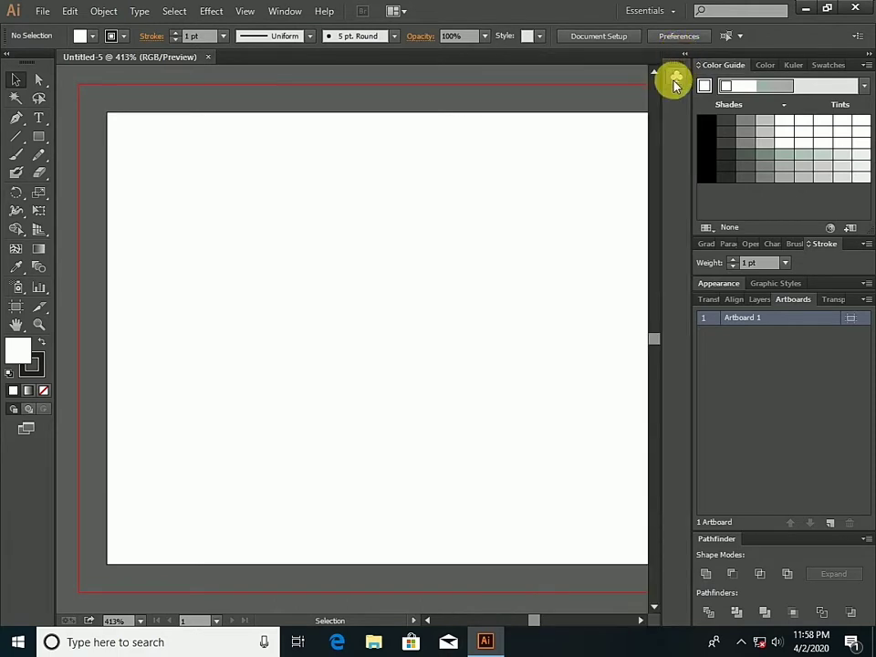
# Check the collapsed Symbols panel's contents and return it to the Gradient panel group, after Stroke
pyautogui.click(675, 79)
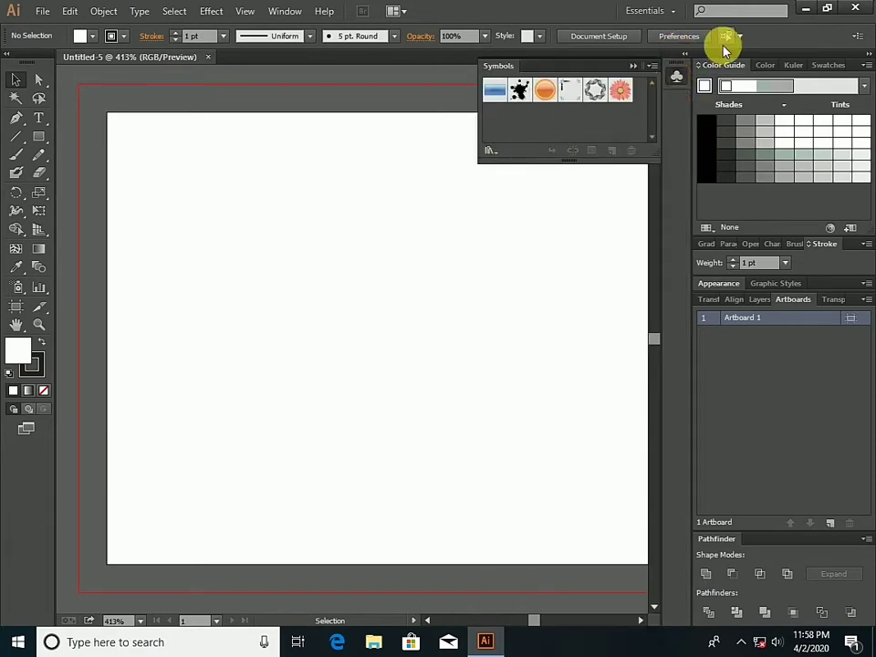
pyautogui.click(679, 79)
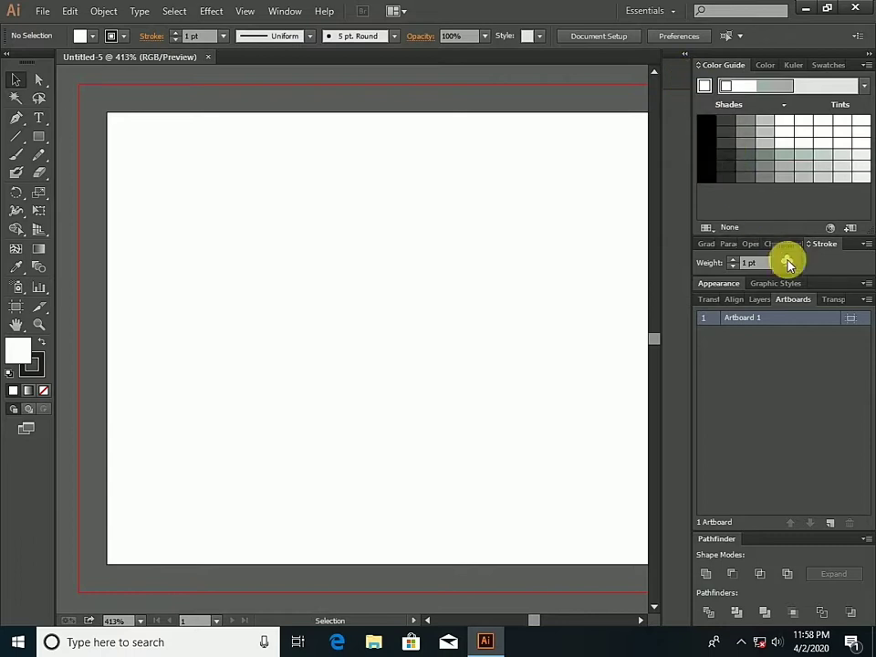
pyautogui.moveTo(814, 263); pyautogui.dragTo(808, 248)
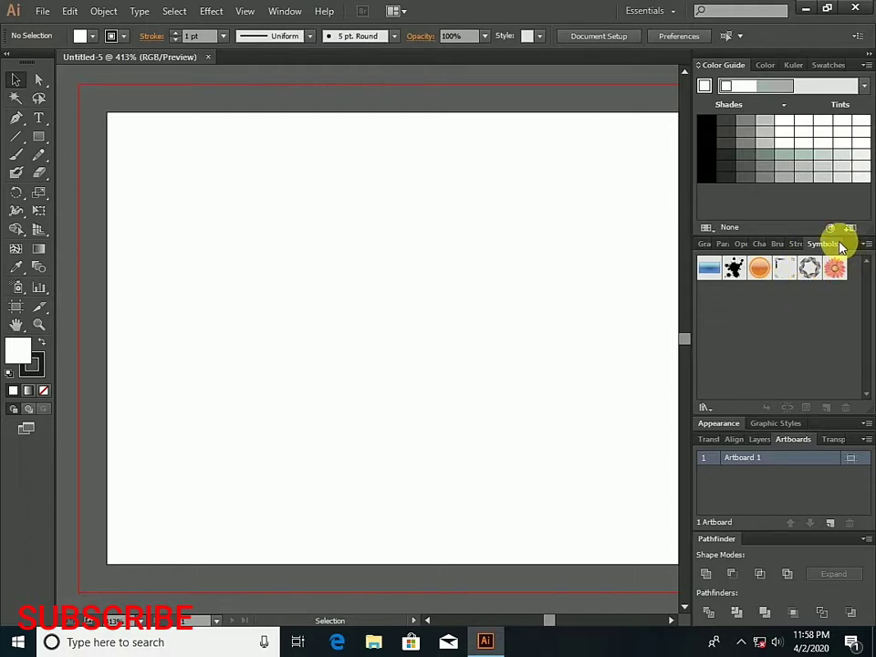
# Display the Graphic Styles panel and view the Layers and Align panels in the group beneath it
pyautogui.click(780, 425)
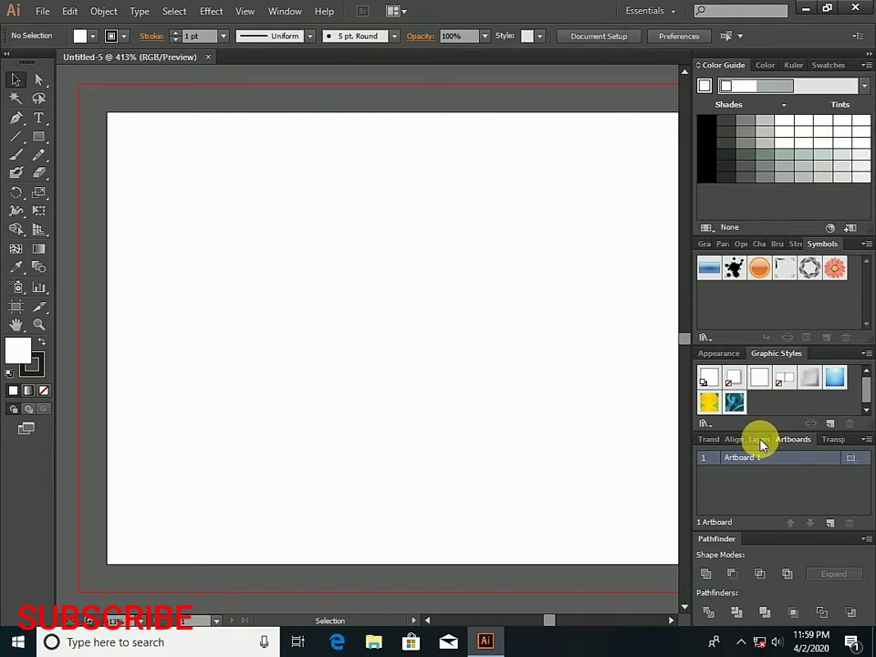
pyautogui.click(762, 442)
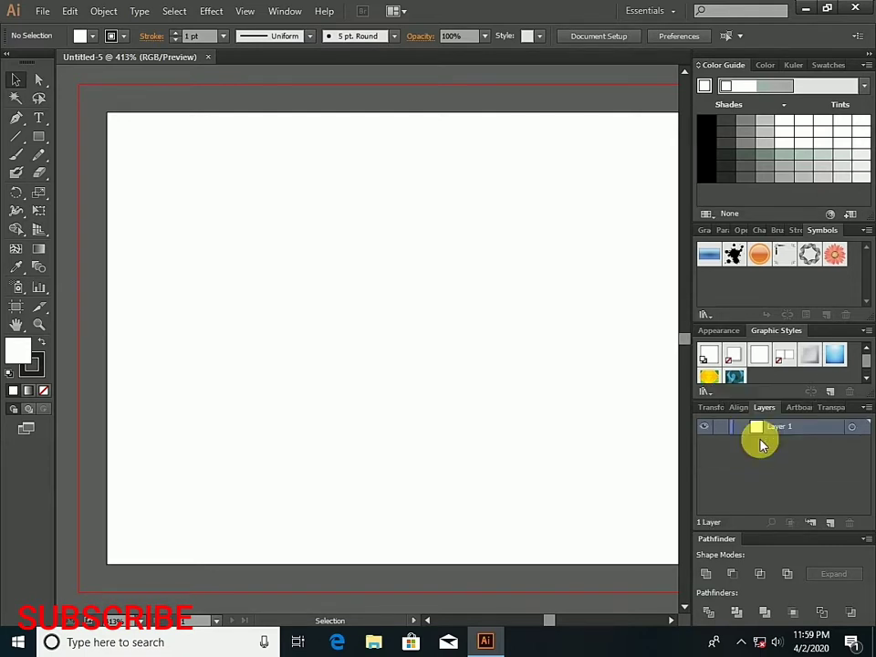
pyautogui.click(741, 408)
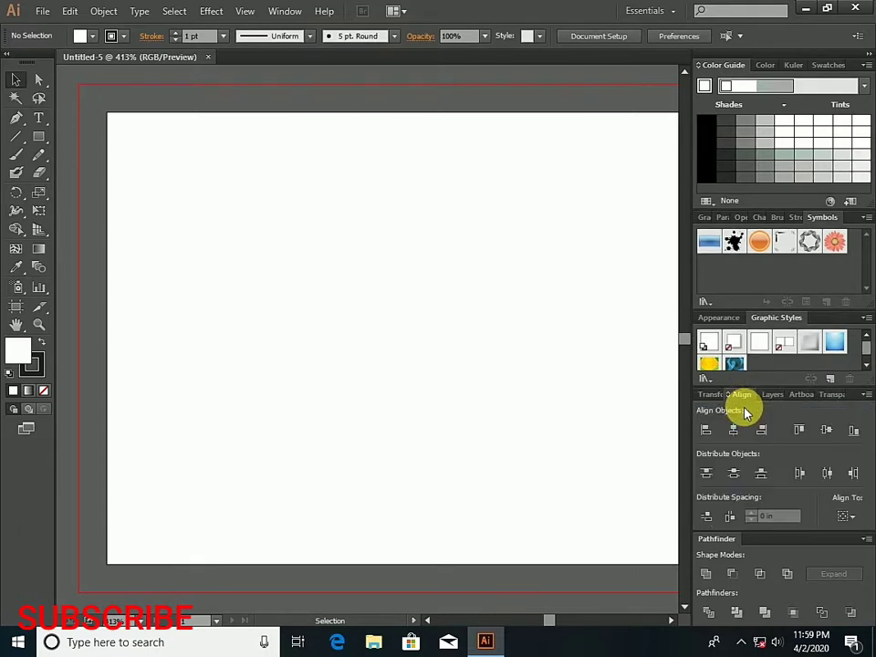
# Bring the Transform panel forward, then detach the Align panel from that group and close it
pyautogui.click(714, 400)
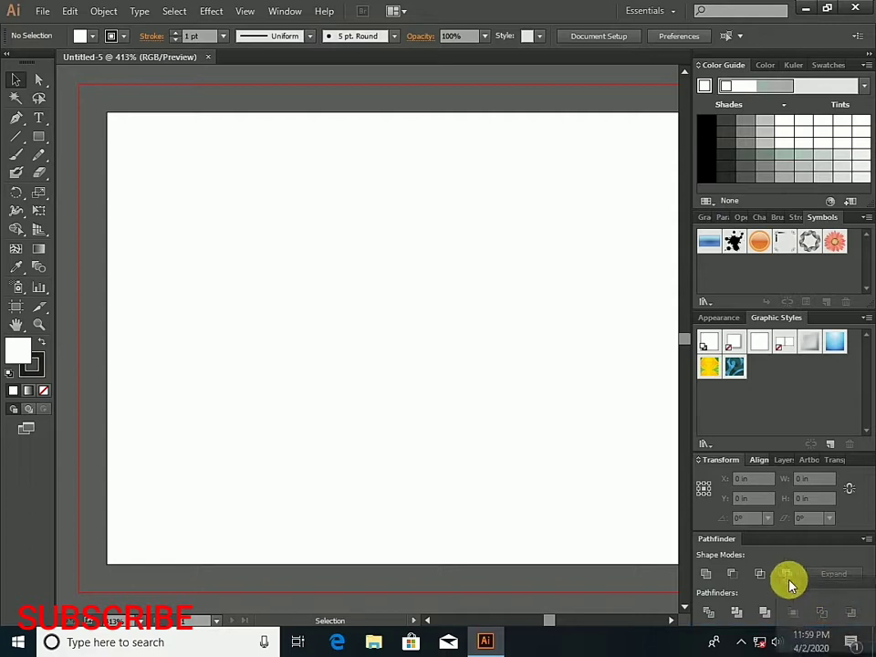
pyautogui.moveTo(788, 583); pyautogui.dragTo(442, 423)
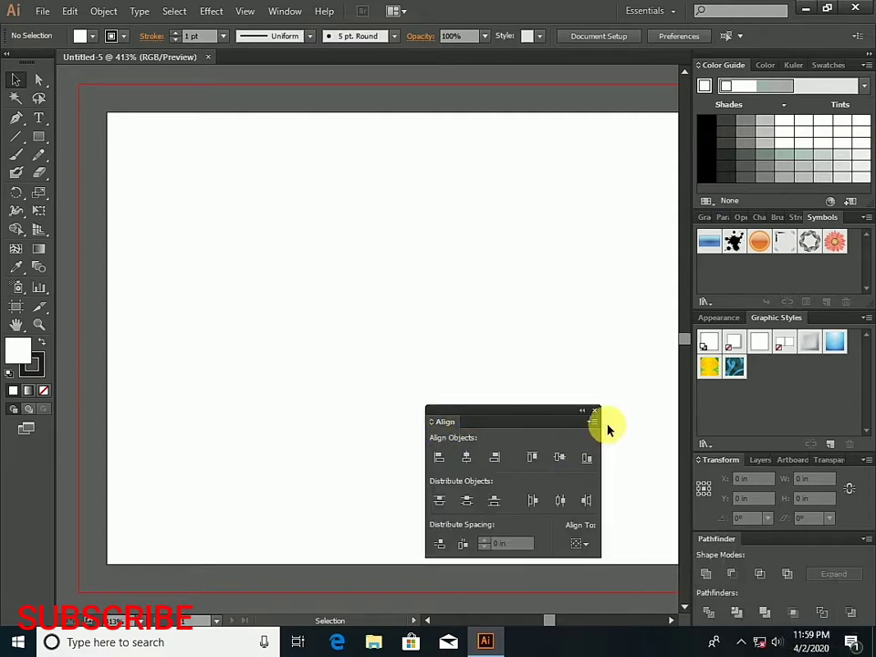
pyautogui.click(593, 413)
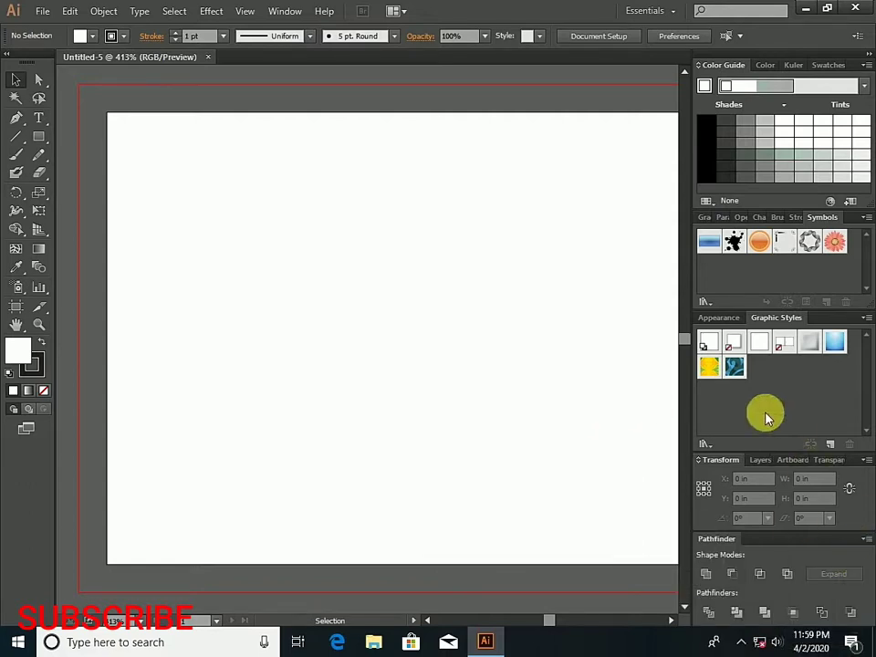
# Detach the Transform panel from the Layers group and dock it again as that group's last panel, after Transparency
pyautogui.click(769, 461)
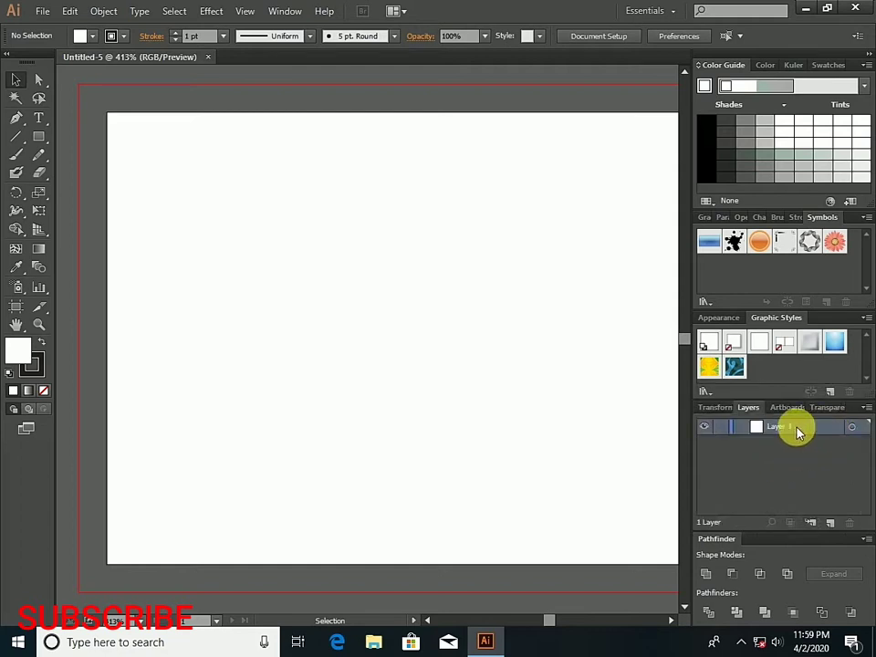
pyautogui.click(715, 408)
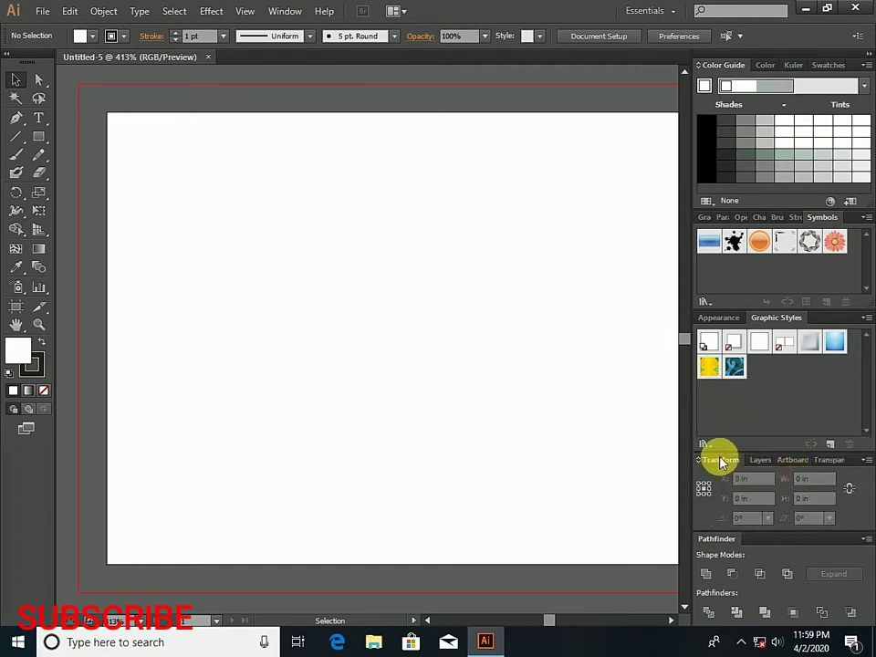
pyautogui.moveTo(723, 464); pyautogui.dragTo(447, 441)
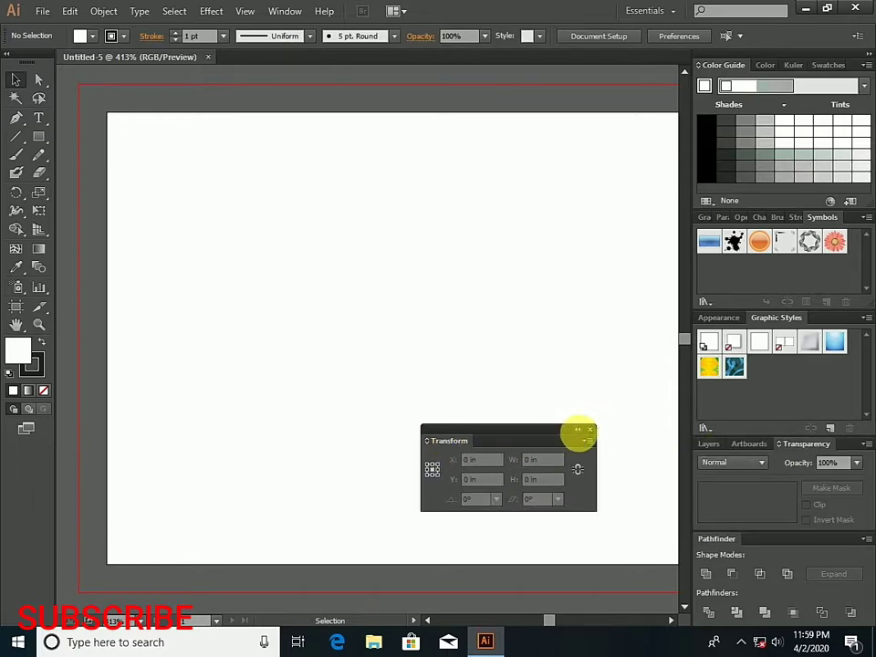
pyautogui.scroll(-3, 620, 446)
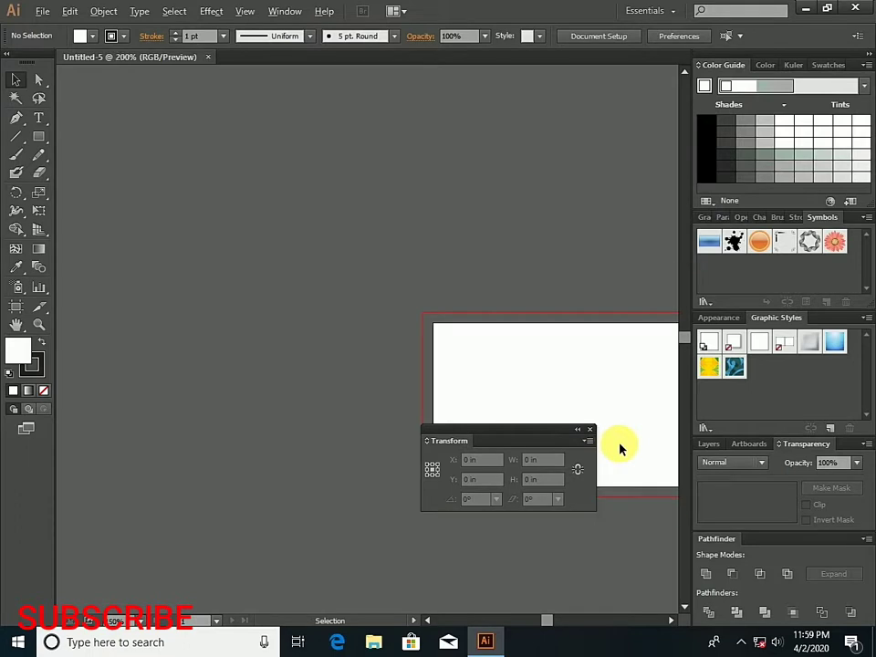
pyautogui.scroll(5, 620, 446)
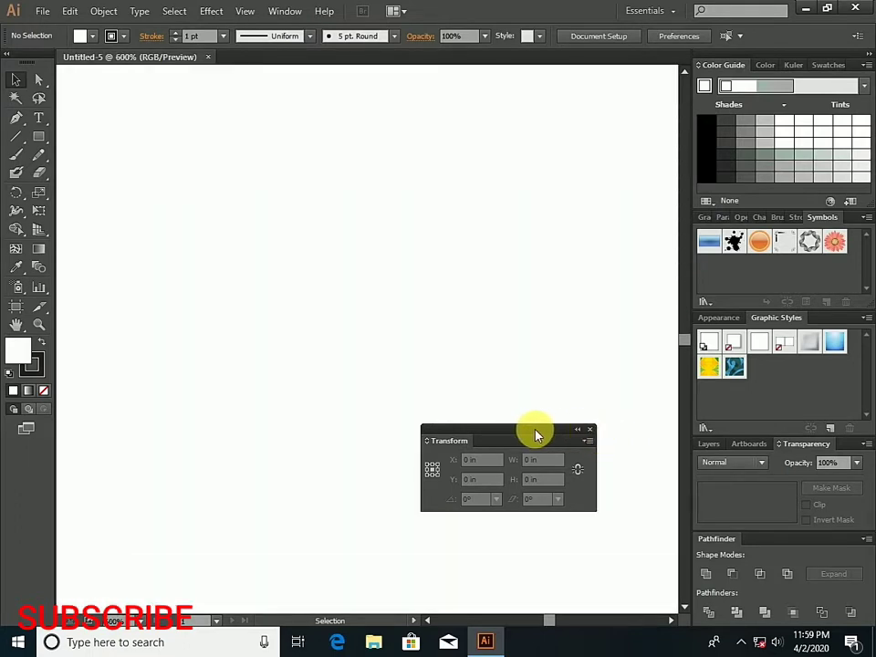
pyautogui.moveTo(533, 434); pyautogui.dragTo(848, 449)
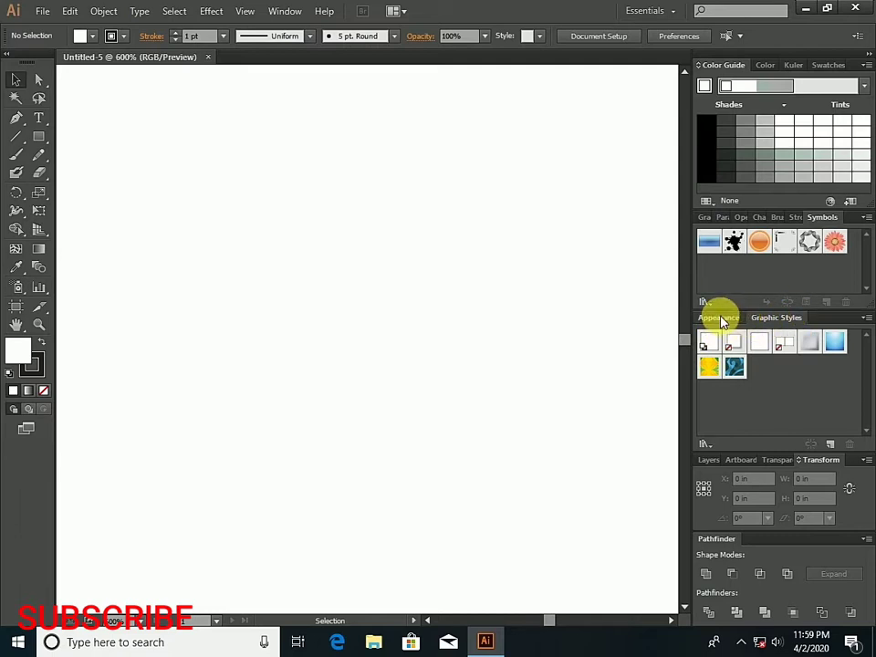
# Move the Appearance and Graphic Styles panels into the Gradient group and reorder it so Stroke and OpenType precede Brushes
pyautogui.moveTo(720, 321); pyautogui.dragTo(844, 222)
pyautogui.moveTo(735, 322); pyautogui.dragTo(808, 219)
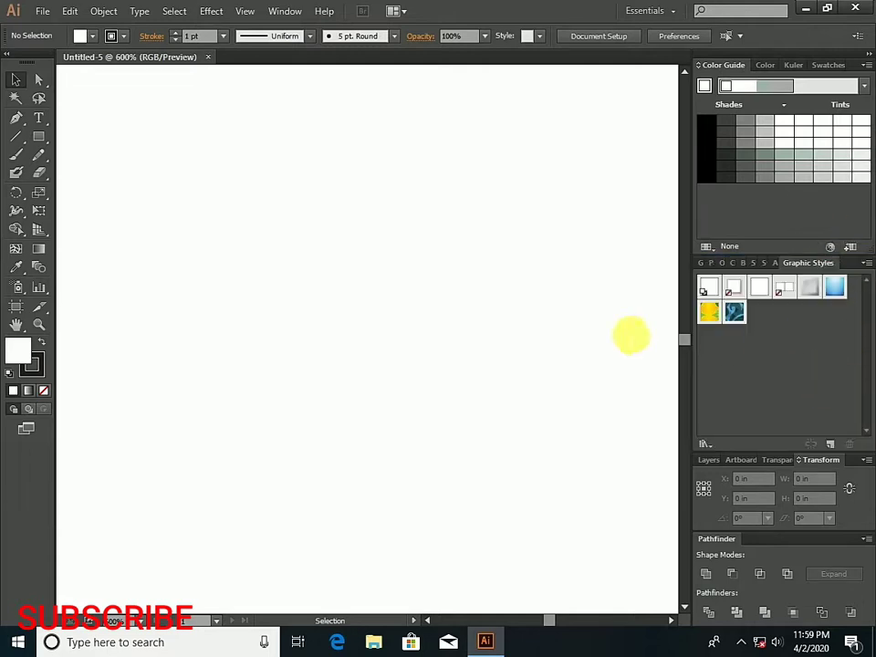
pyautogui.click(702, 263)
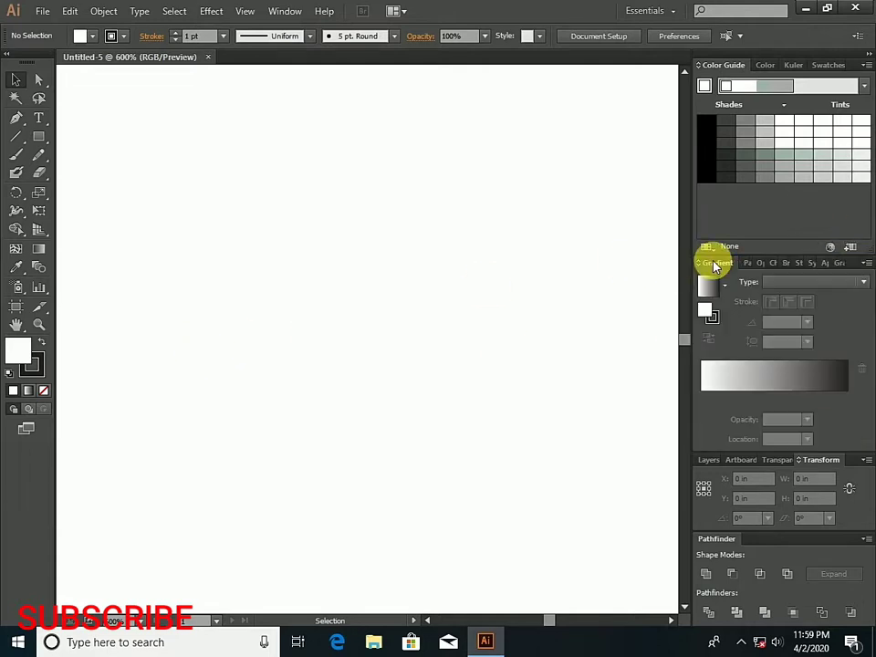
pyautogui.moveTo(769, 263); pyautogui.dragTo(816, 270)
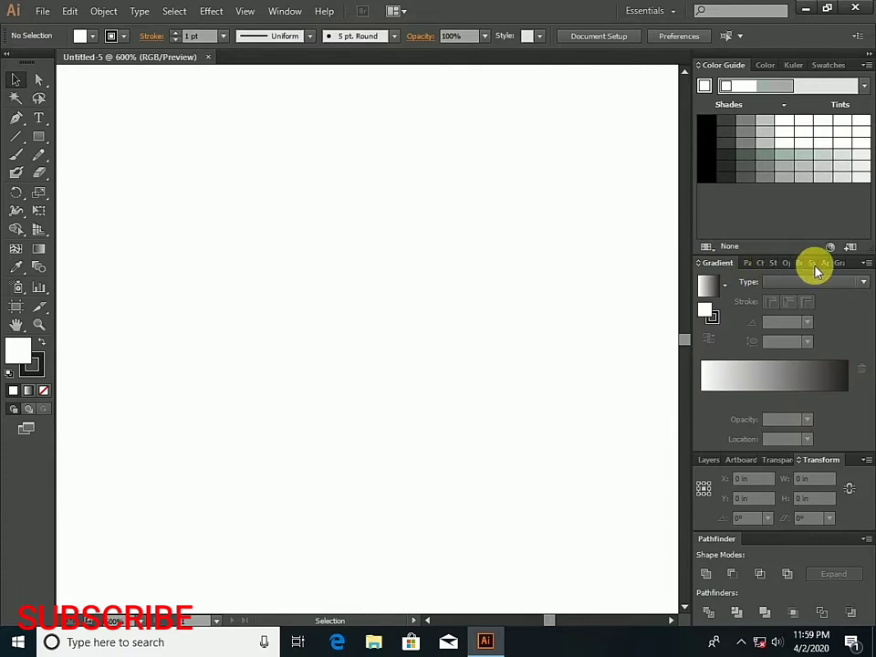
# Shrink the Color Guide panel and draw a green-filled rectangle about 1.01 in wide and 0.37 in high on the upper artboard
pyautogui.doubleClick(726, 66)
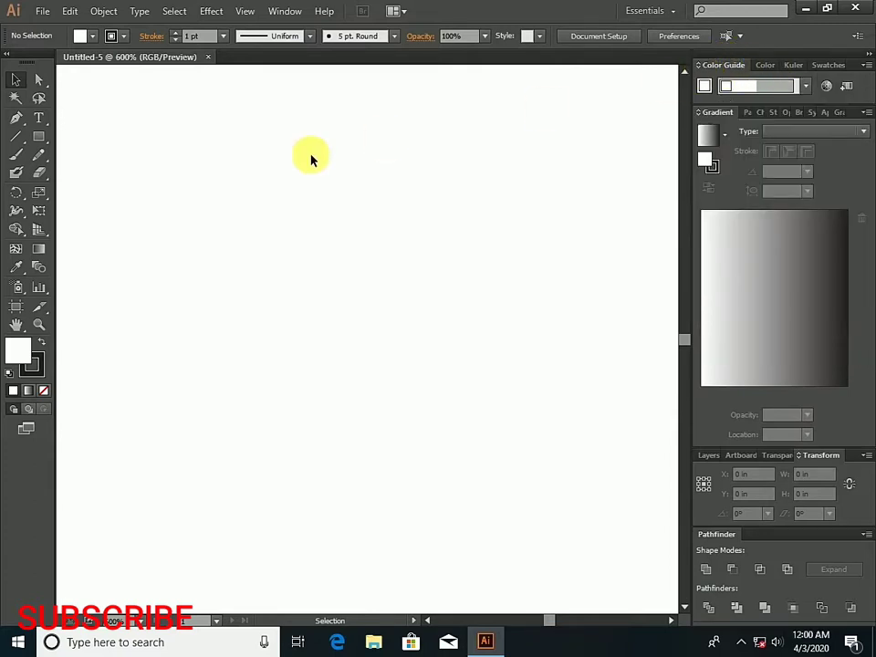
pyautogui.click(81, 40)
pyautogui.click(82, 69)
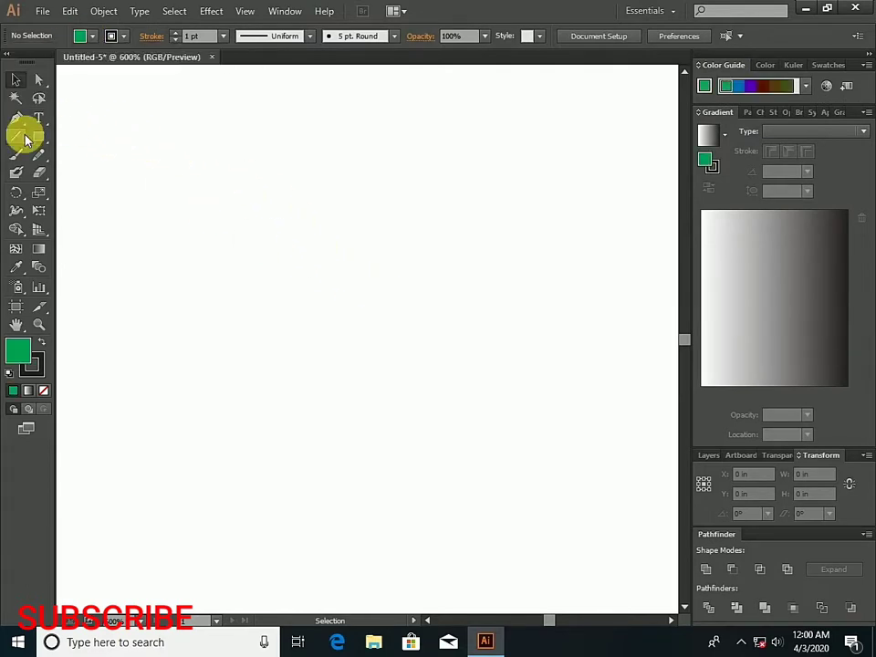
pyautogui.click(42, 142)
pyautogui.moveTo(160, 148); pyautogui.dragTo(496, 270)
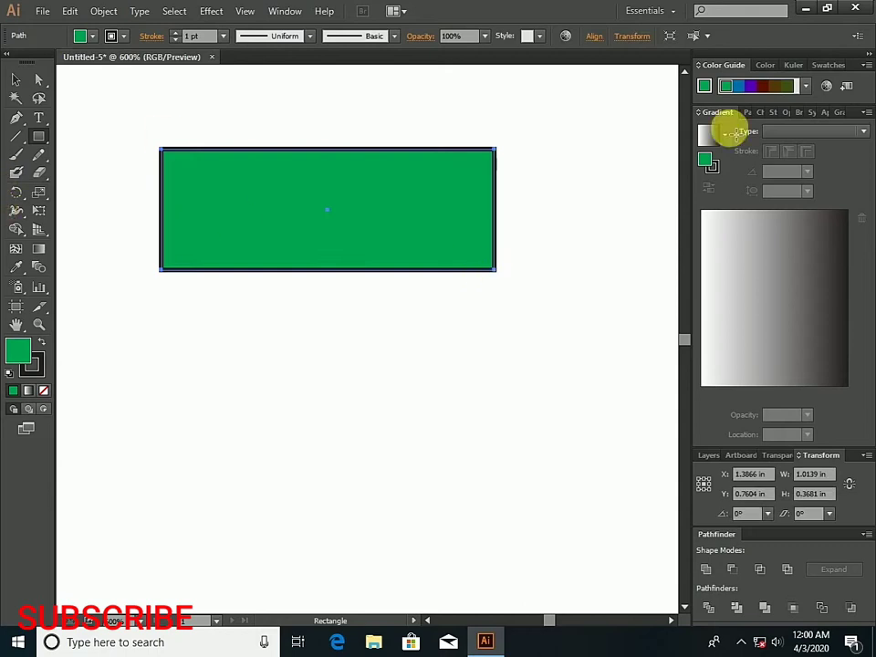
# Set the color harmony rule to Tetrad and try its yellow and red on the rectangle before restoring the green fill
pyautogui.click(804, 86)
pyautogui.scroll(-3, 682, 246)
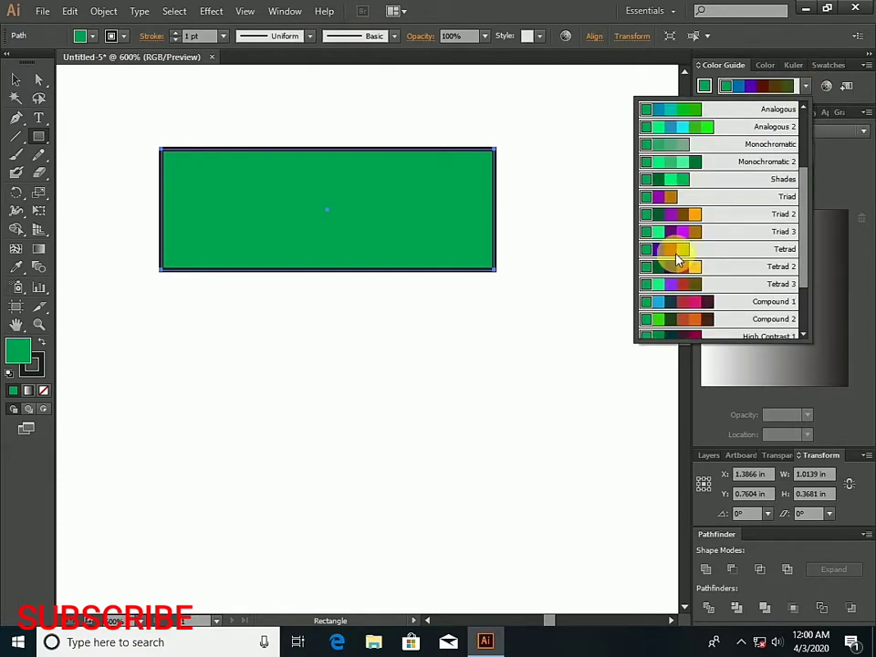
pyautogui.click(675, 249)
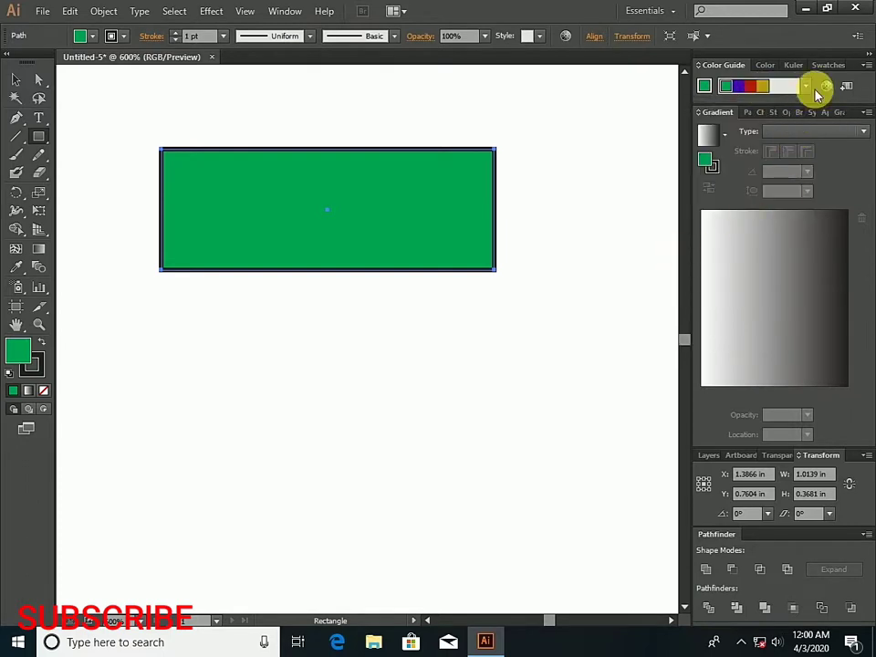
pyautogui.click(769, 88)
pyautogui.click(750, 86)
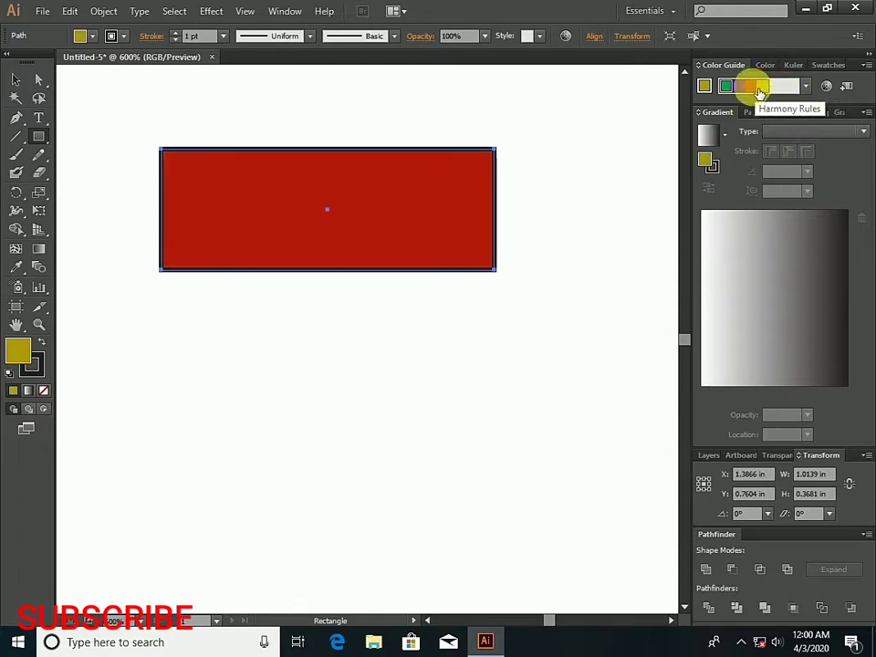
pyautogui.click(724, 86)
pyautogui.click(727, 86)
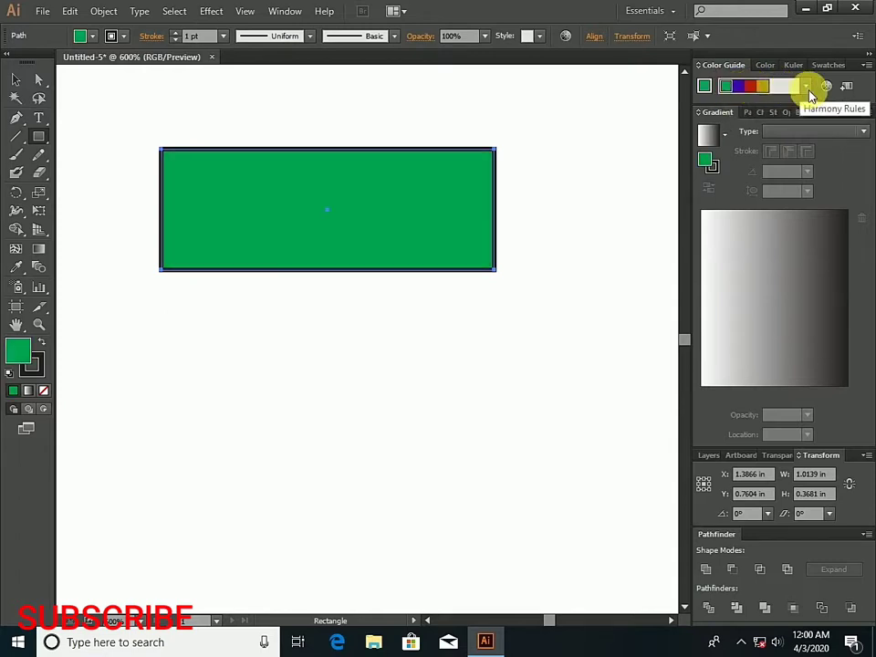
# Display the Color panel, make it taller, and pick a dark blue fill for the rectangle from the spectrum
pyautogui.click(764, 67)
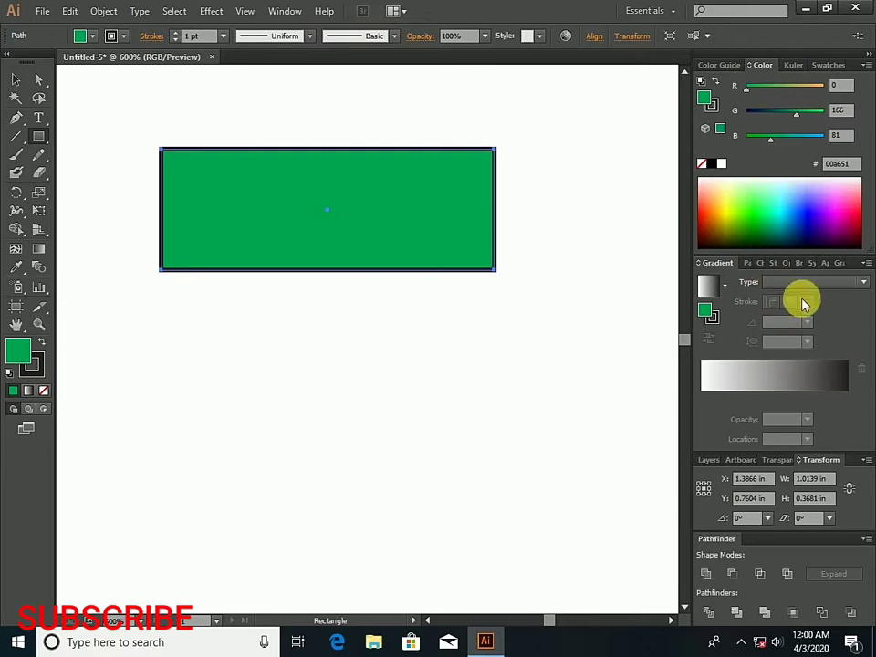
pyautogui.moveTo(775, 260); pyautogui.dragTo(781, 381)
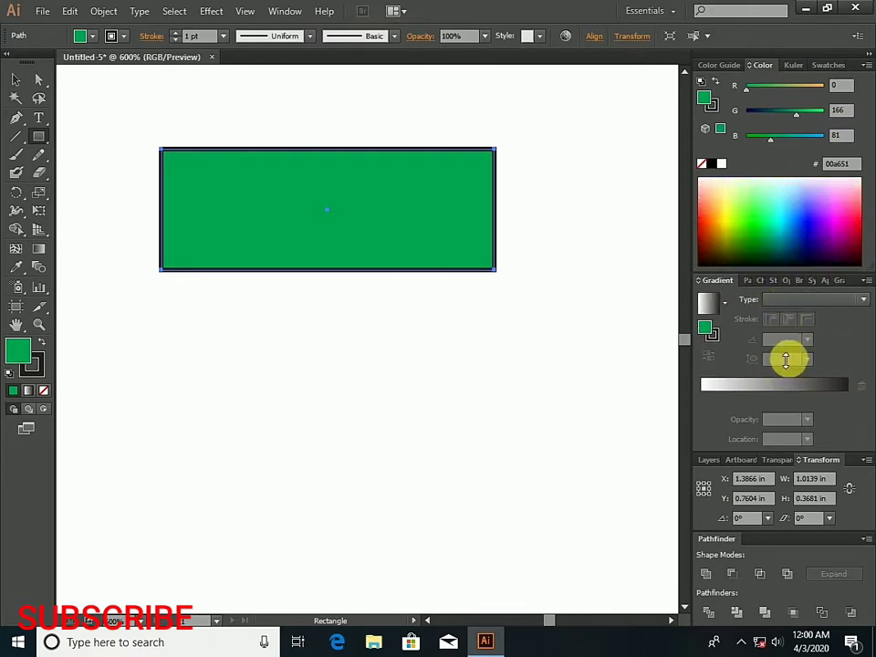
pyautogui.click(813, 241)
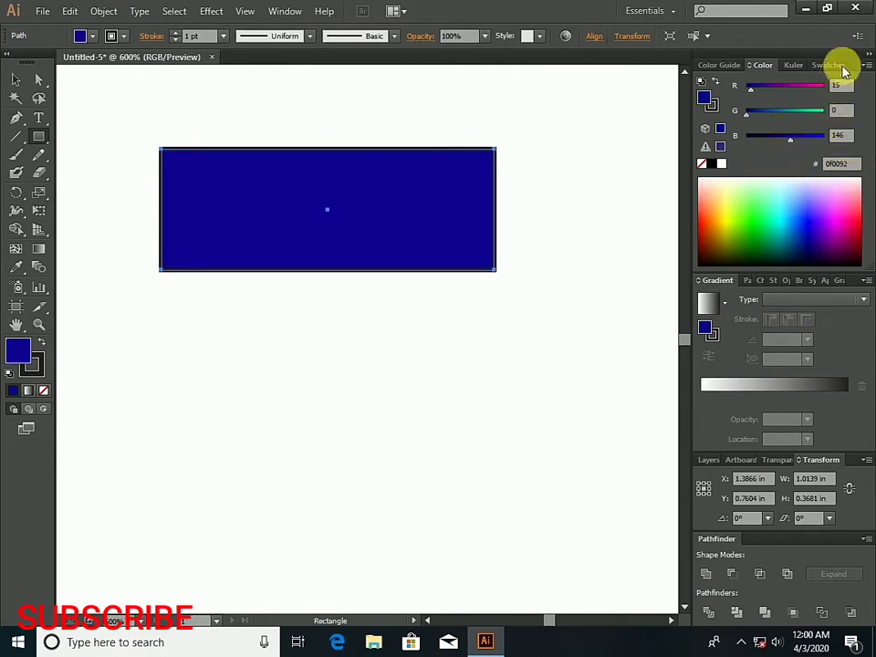
# View the Kuler panel, then use Swatches to try the brown and green pattern fills and settle on blue from the bright color group
pyautogui.click(792, 67)
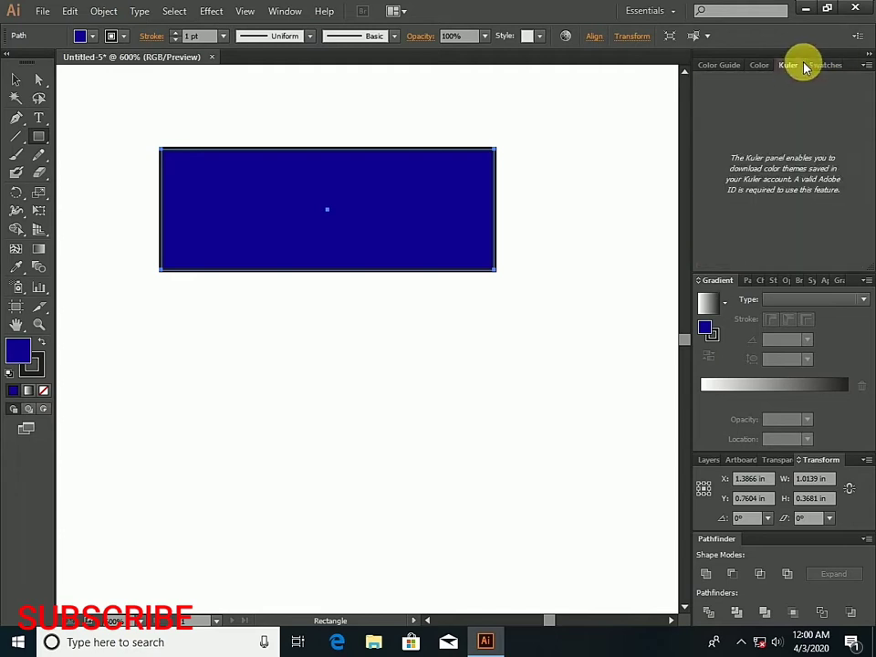
pyautogui.click(811, 68)
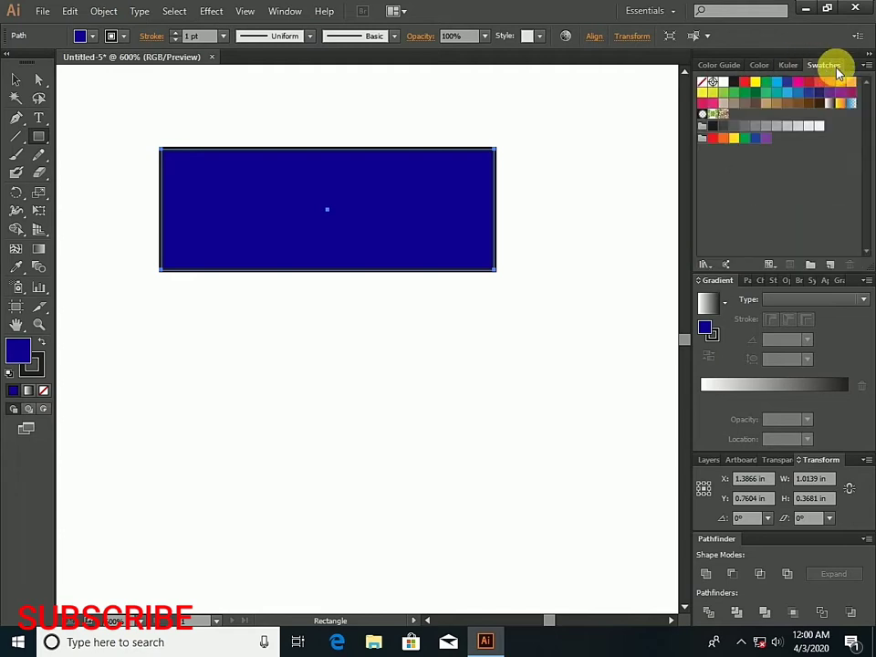
pyautogui.click(772, 84)
pyautogui.click(728, 119)
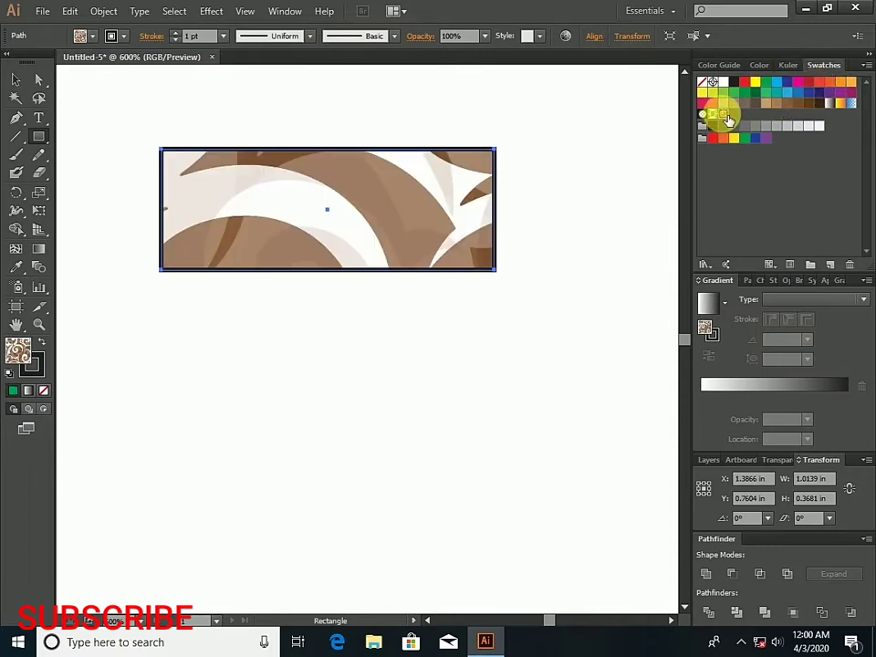
pyautogui.click(712, 114)
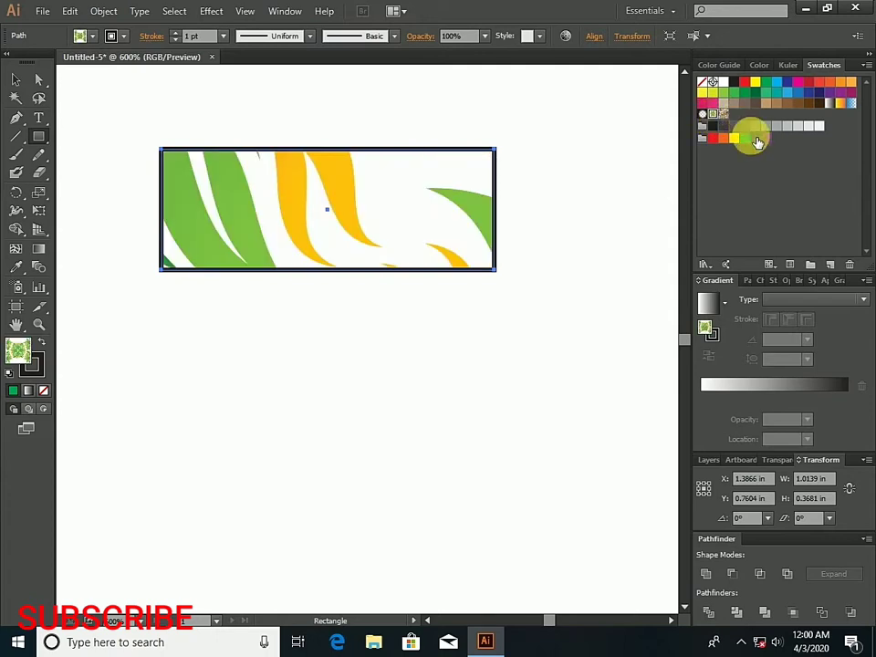
pyautogui.click(755, 138)
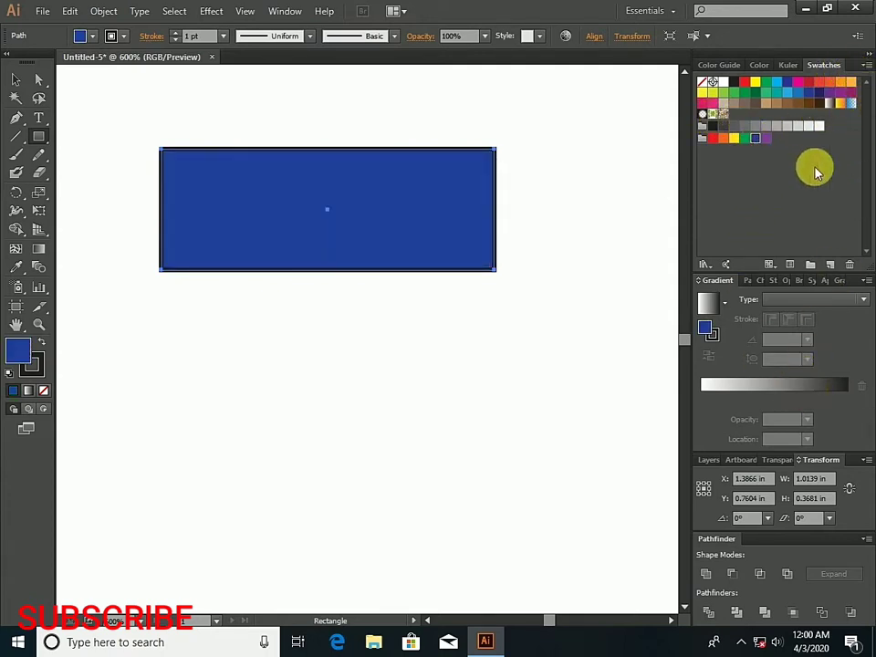
# Collapse the panel dock to icons and look over the Transform commands for the rectangle, leaving it deselected
pyautogui.click(868, 56)
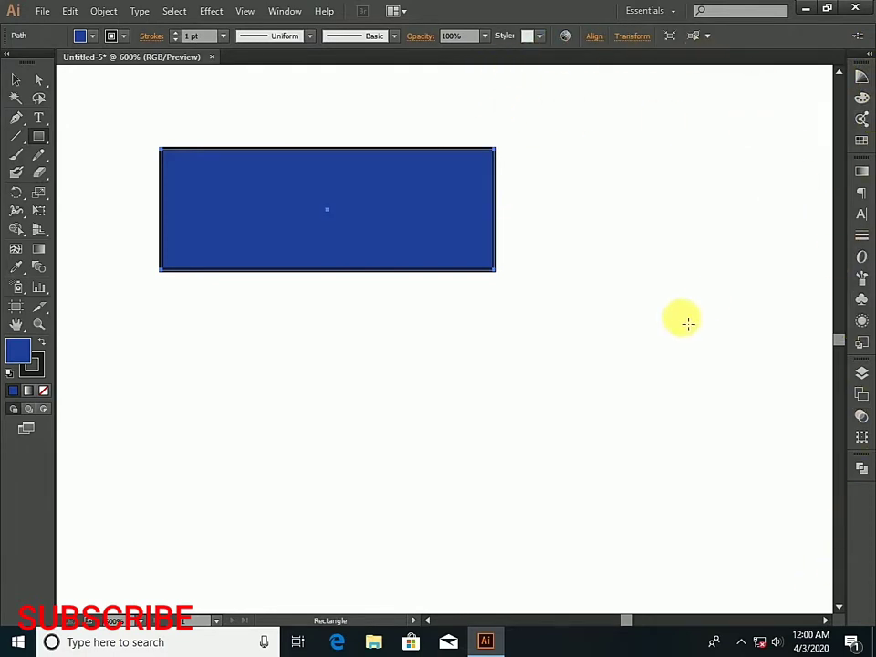
pyautogui.click(16, 79)
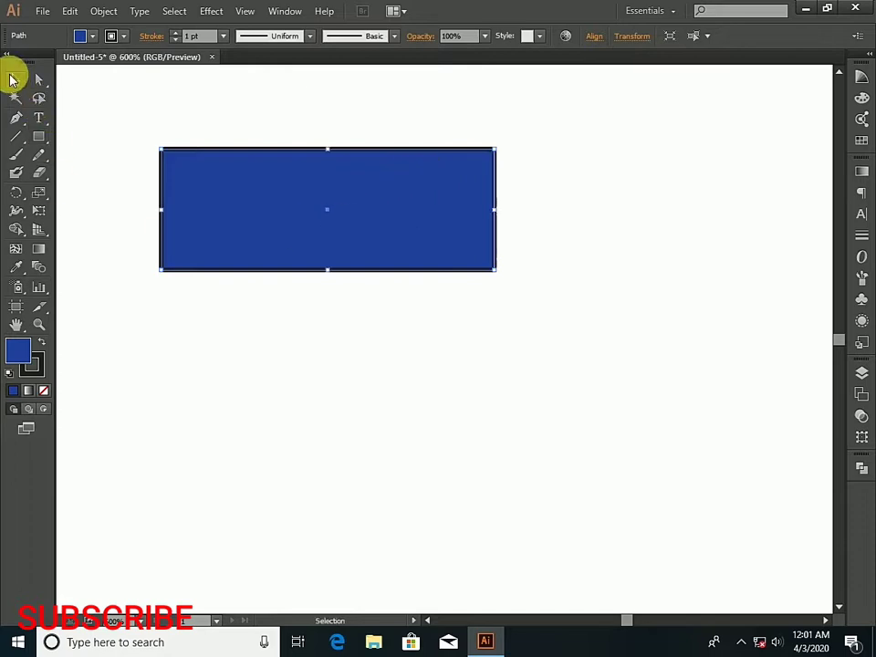
pyautogui.rightClick(400, 190)
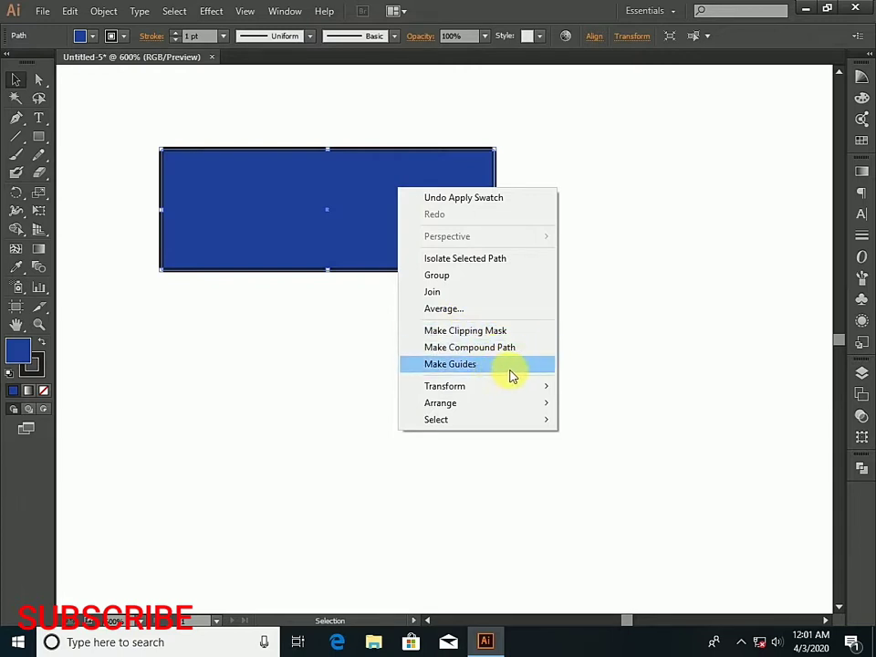
pyautogui.moveTo(529, 393)
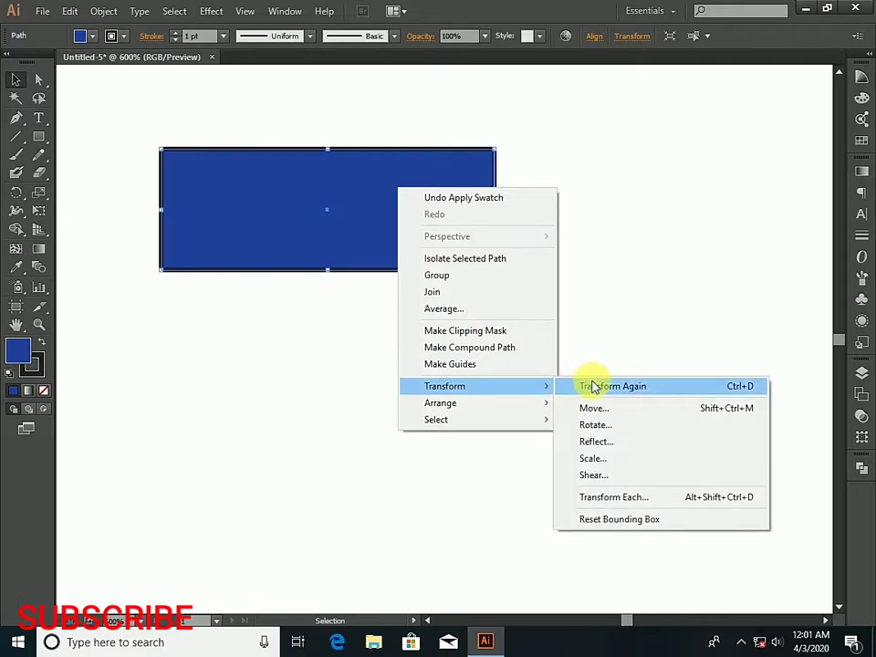
pyautogui.click(294, 303)
# Draw a closed three-point triangle with the Pen tool in the empty area below the rectangle
pyautogui.click(15, 119)
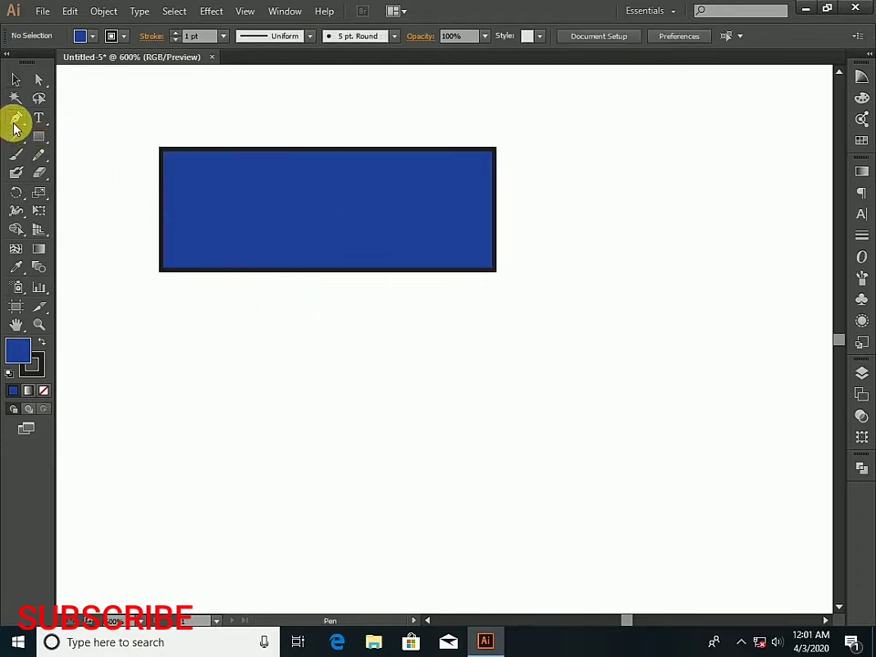
pyautogui.click(255, 377)
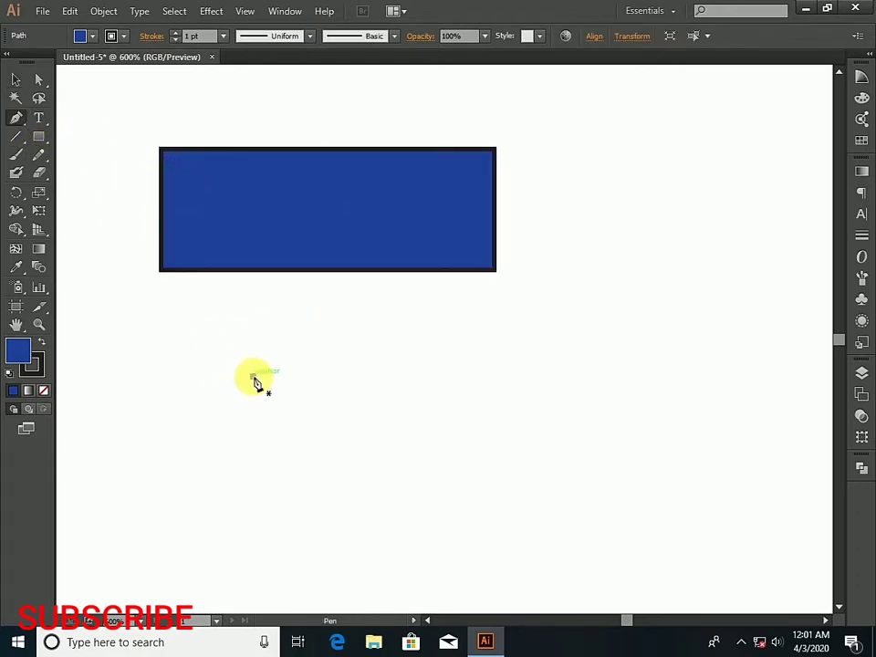
pyautogui.click(340, 509)
pyautogui.click(207, 570)
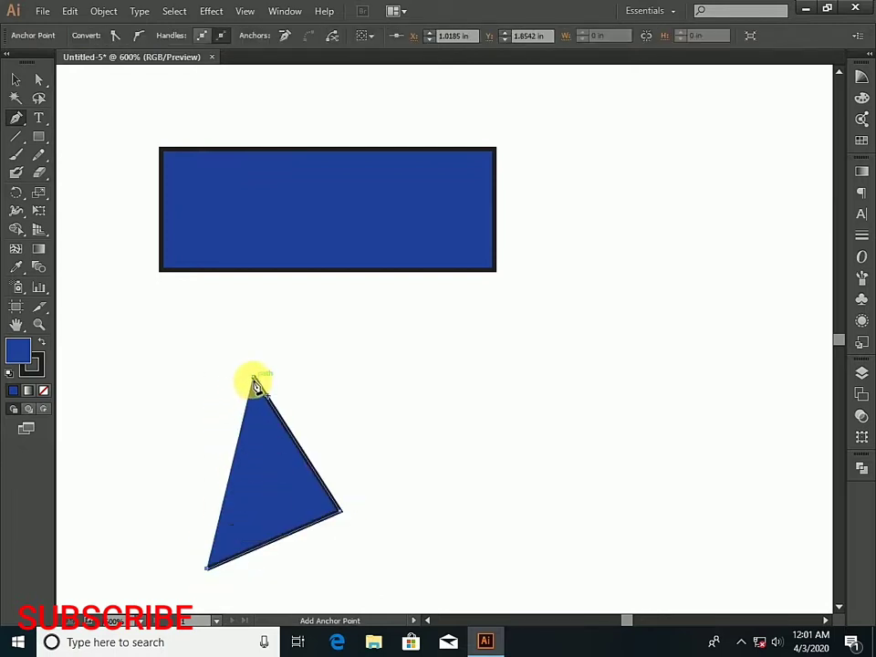
pyautogui.click(254, 374)
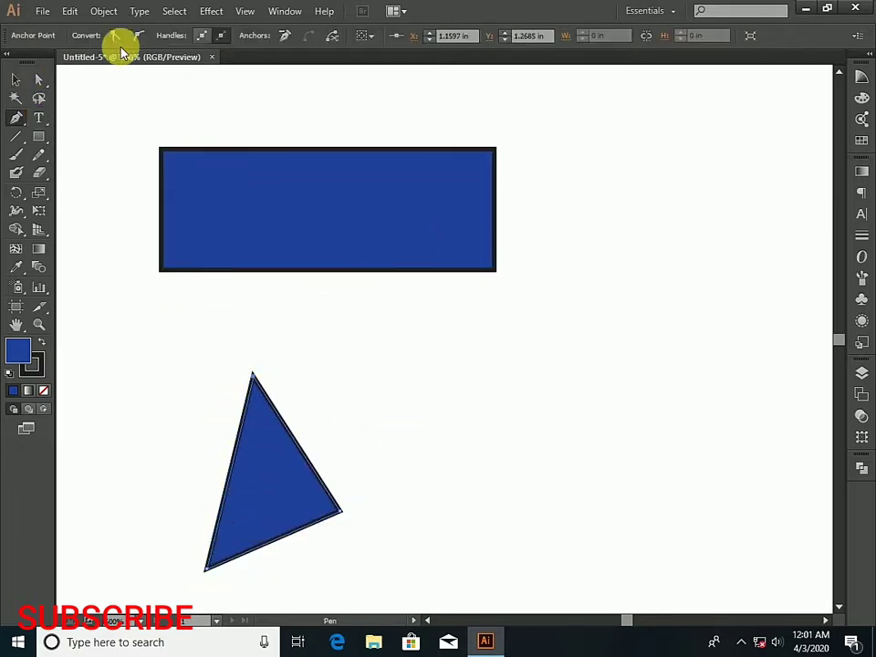
# Apply Transform Again to the triangle, then move the shape about 0.56 in to the right and 0.35 in up
pyautogui.click(20, 79)
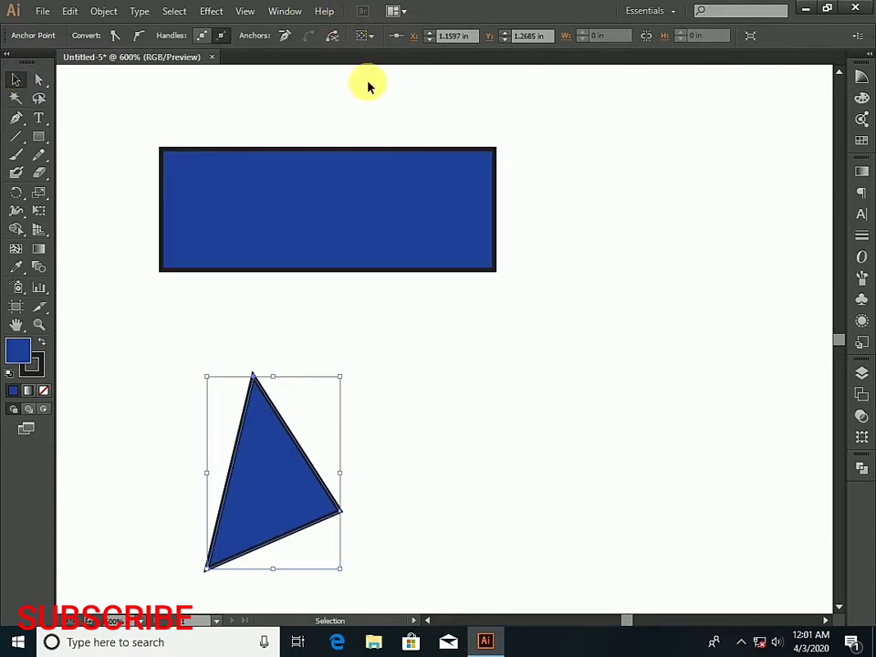
pyautogui.rightClick(268, 469)
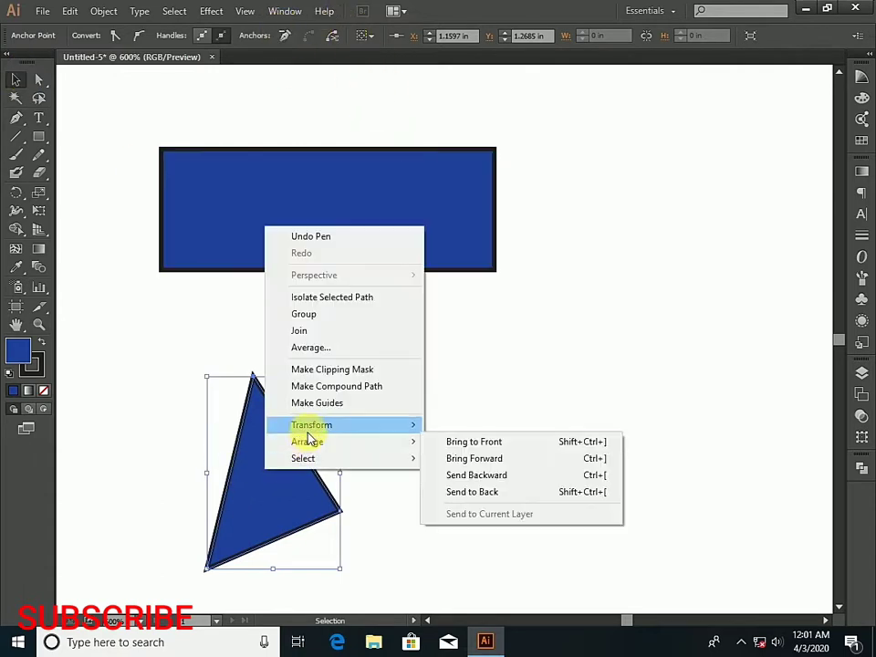
pyautogui.moveTo(328, 429)
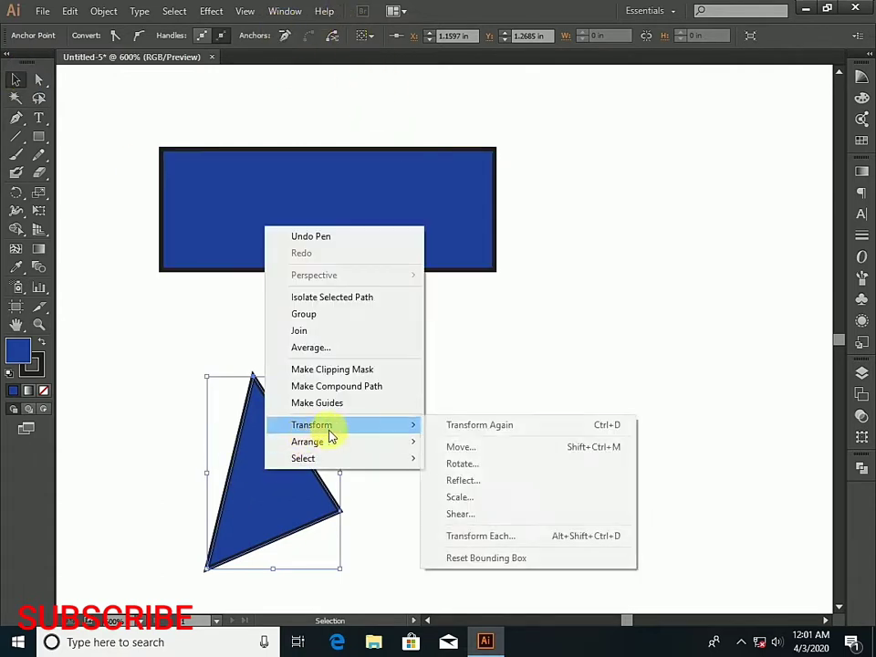
pyautogui.click(479, 426)
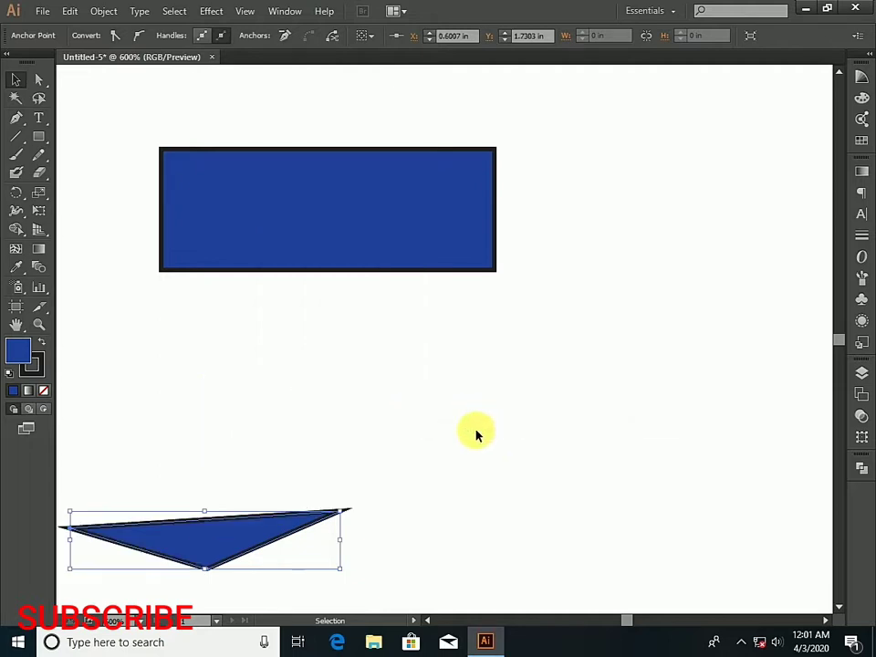
pyautogui.moveTo(251, 529); pyautogui.dragTo(434, 416)
# Open the Move settings for the triangle and turn on the preview, keeping the dialog clear of the previewed shape
pyautogui.rightClick(425, 417)
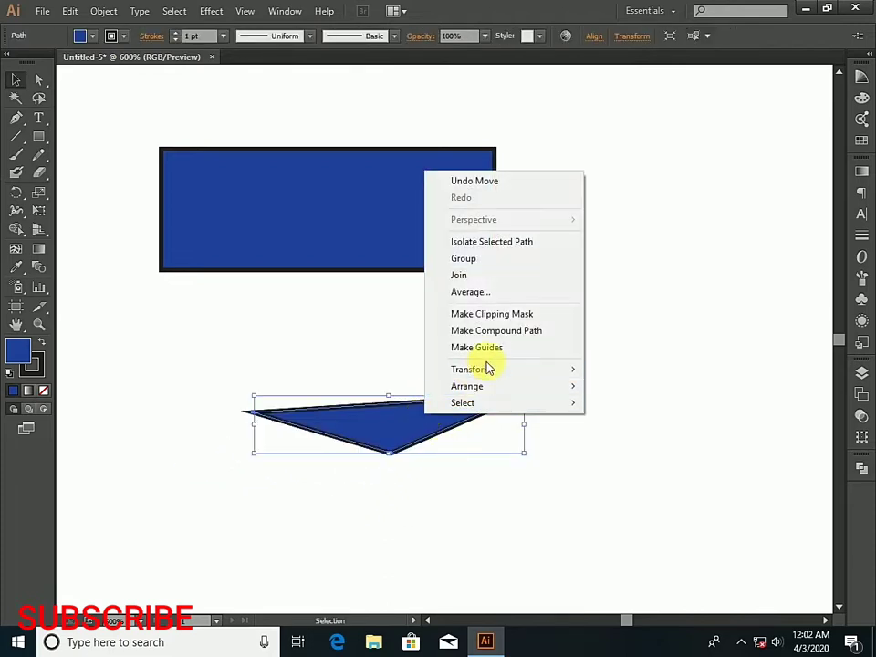
pyautogui.moveTo(487, 368)
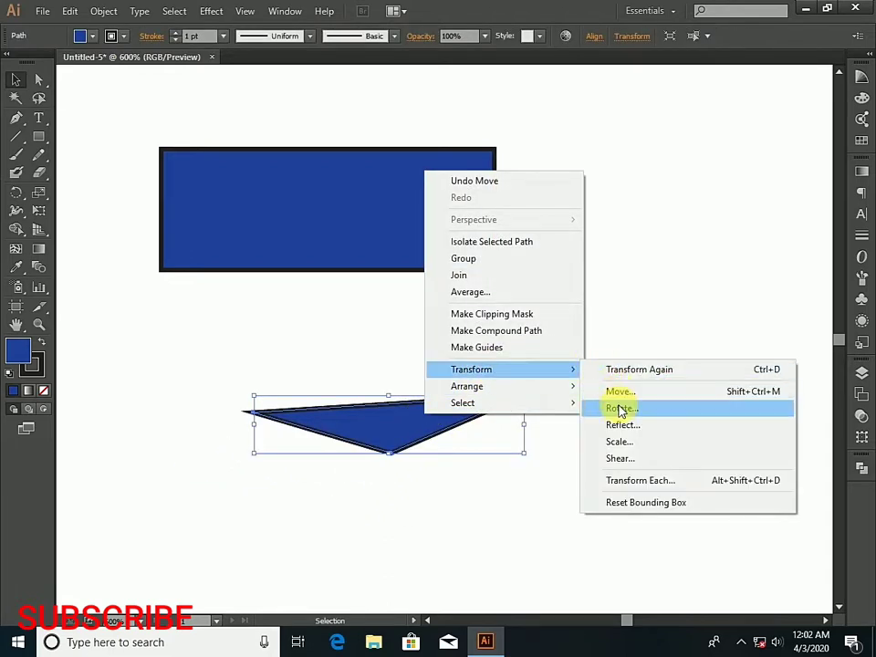
pyautogui.click(621, 400)
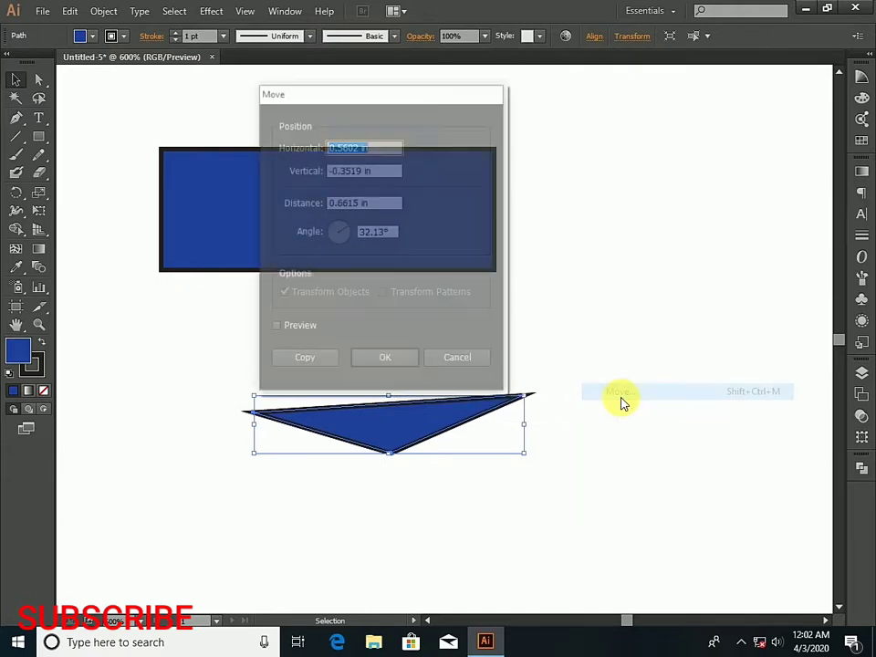
pyautogui.moveTo(385, 92); pyautogui.dragTo(666, 92)
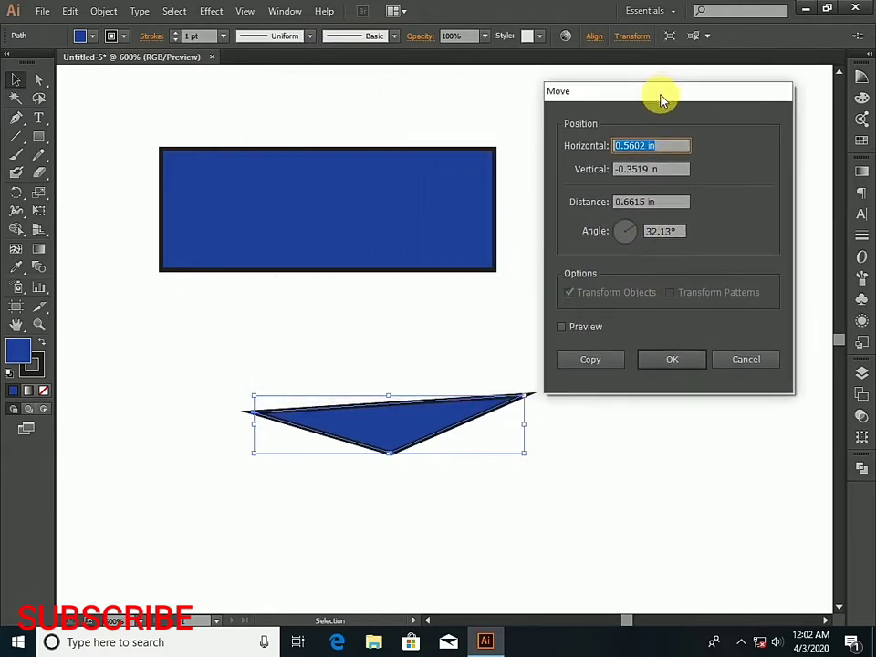
pyautogui.click(564, 326)
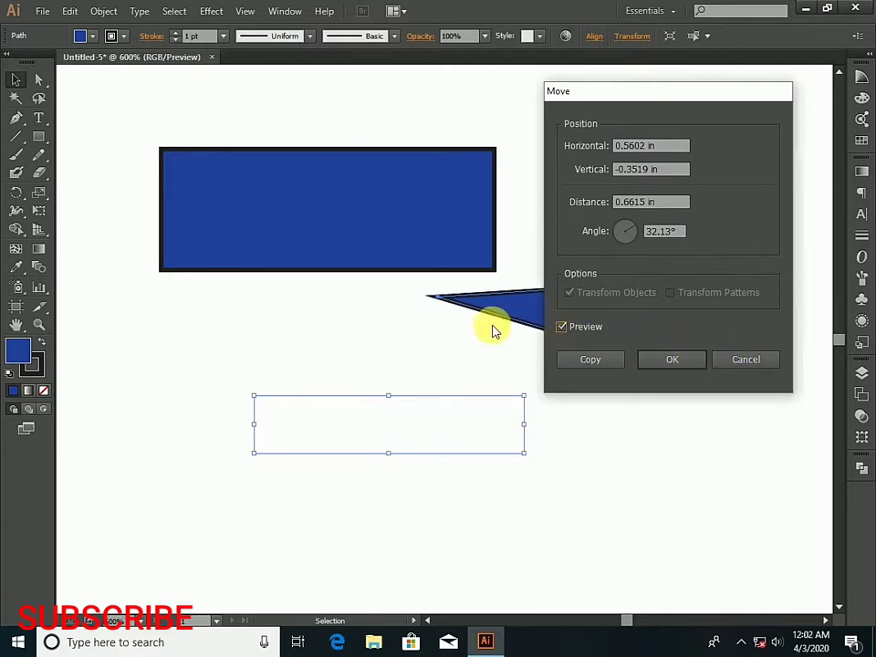
pyautogui.moveTo(636, 92); pyautogui.dragTo(190, 131)
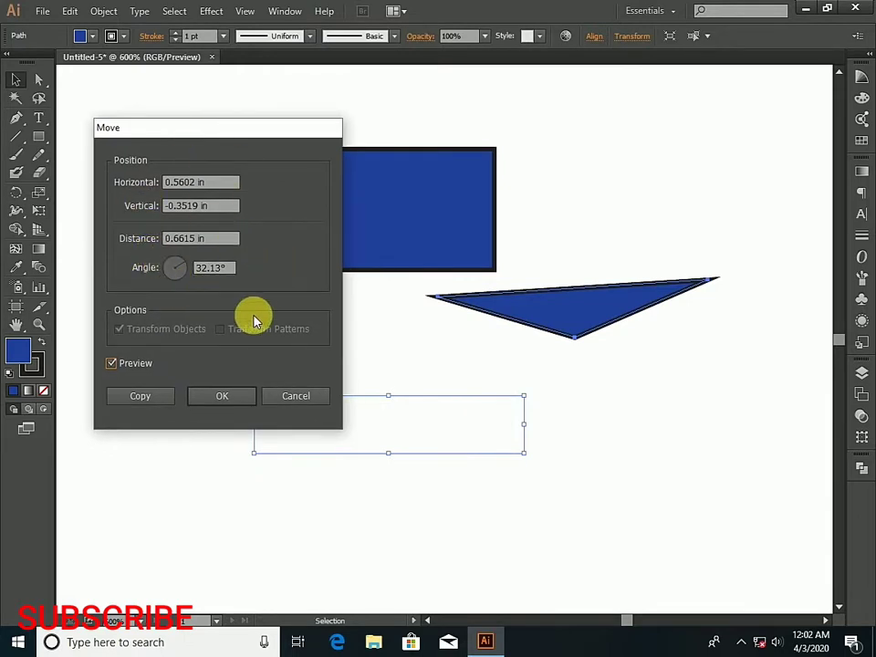
# Preview moving the triangle at angles of 80° and 0°, then discard the move
pyautogui.click(183, 278)
pyautogui.moveTo(183, 278)
pyautogui.mouseDown()
pyautogui.moveTo(172, 284)
pyautogui.moveTo(178, 266)
pyautogui.mouseUp()
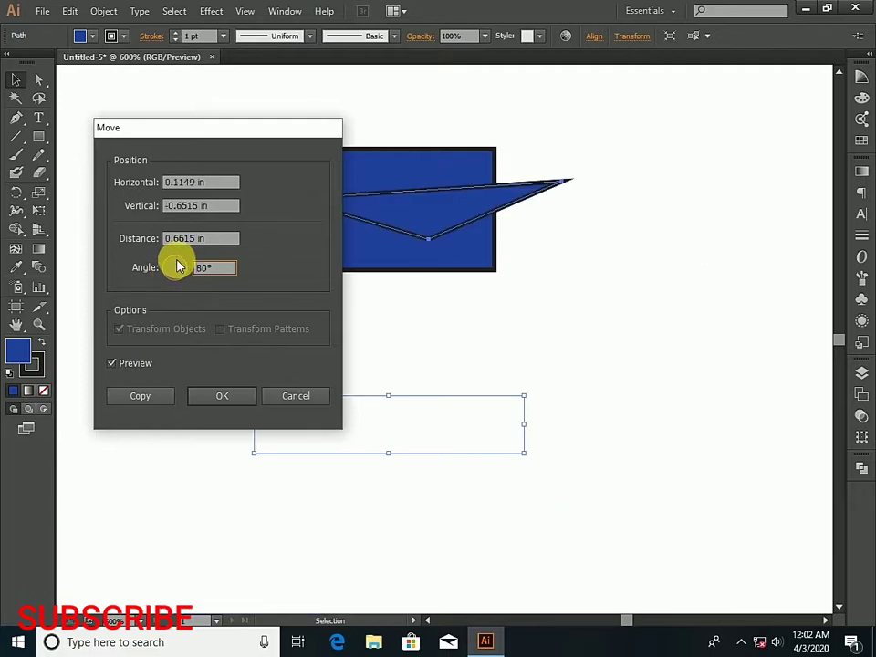
pyautogui.write('0')
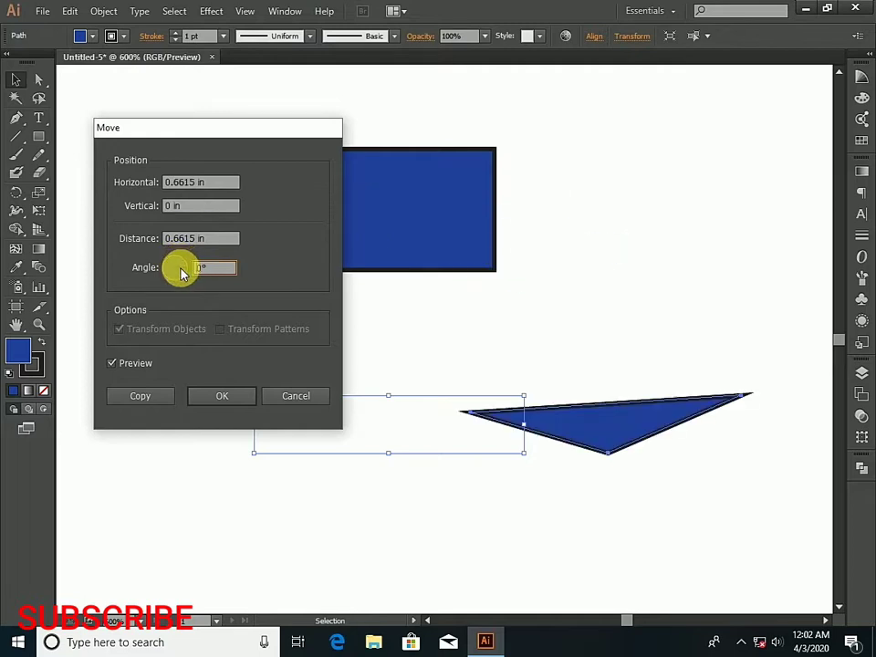
pyautogui.click(293, 395)
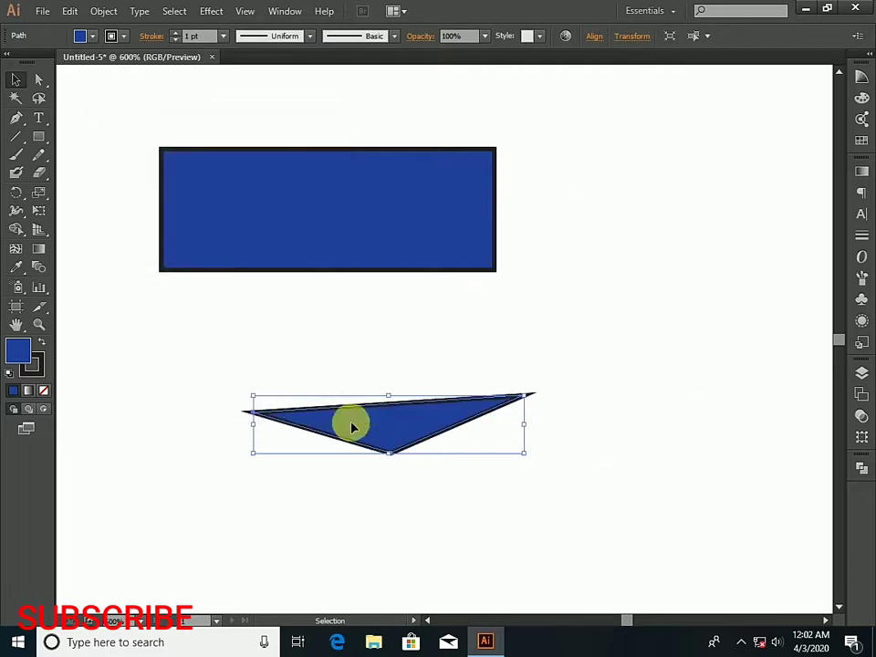
# Preview rotating the triangle by 308° and 85°, then discard the rotation
pyautogui.rightClick(435, 429)
pyautogui.moveTo(540, 382)
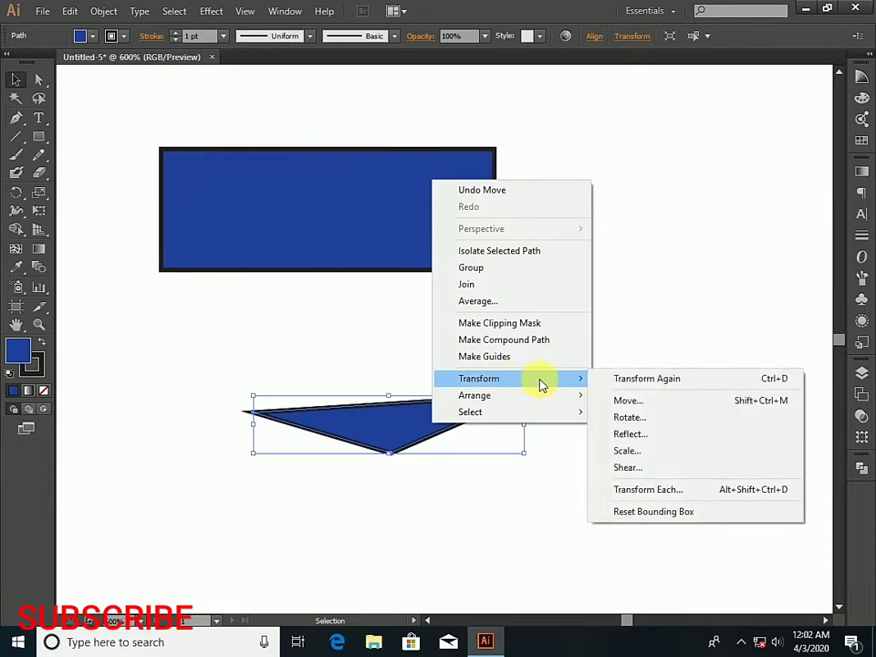
pyautogui.click(613, 418)
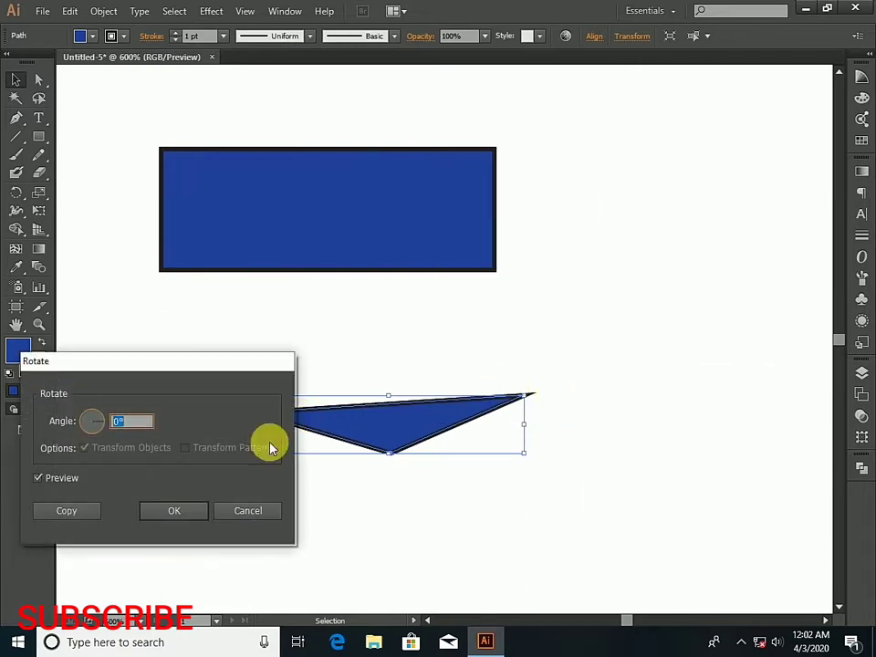
pyautogui.write('308')
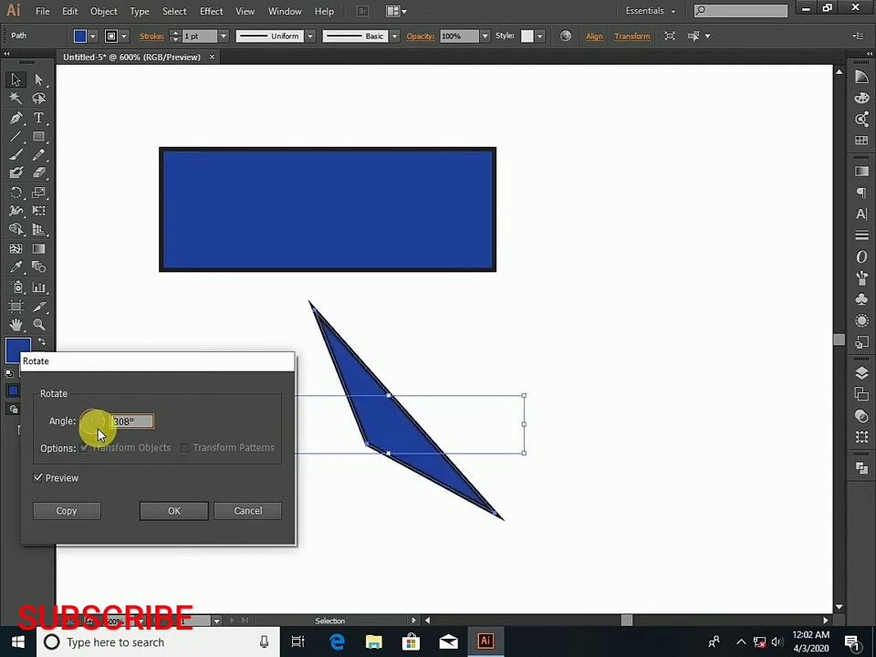
pyautogui.moveTo(90, 438); pyautogui.dragTo(94, 414)
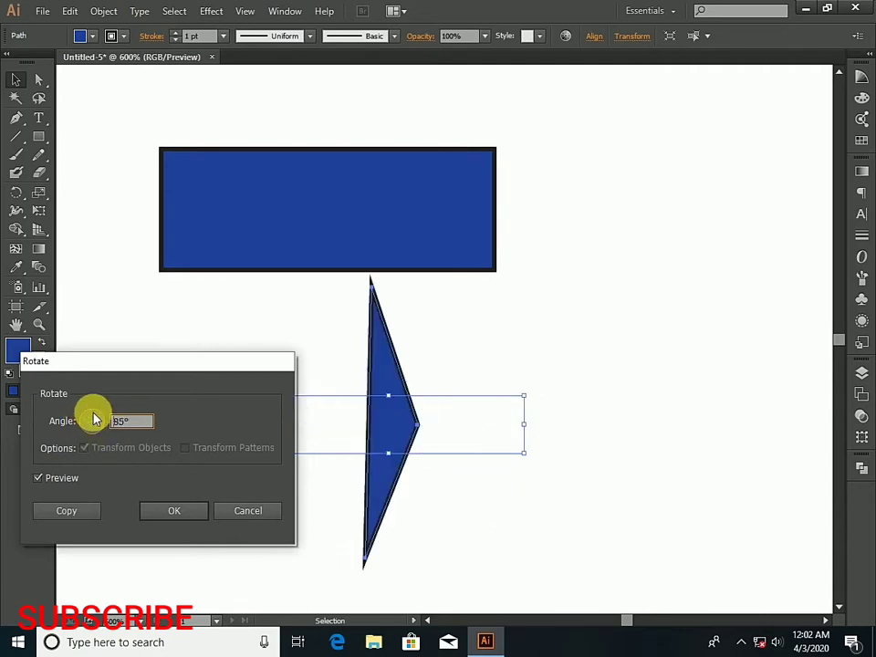
pyautogui.click(253, 513)
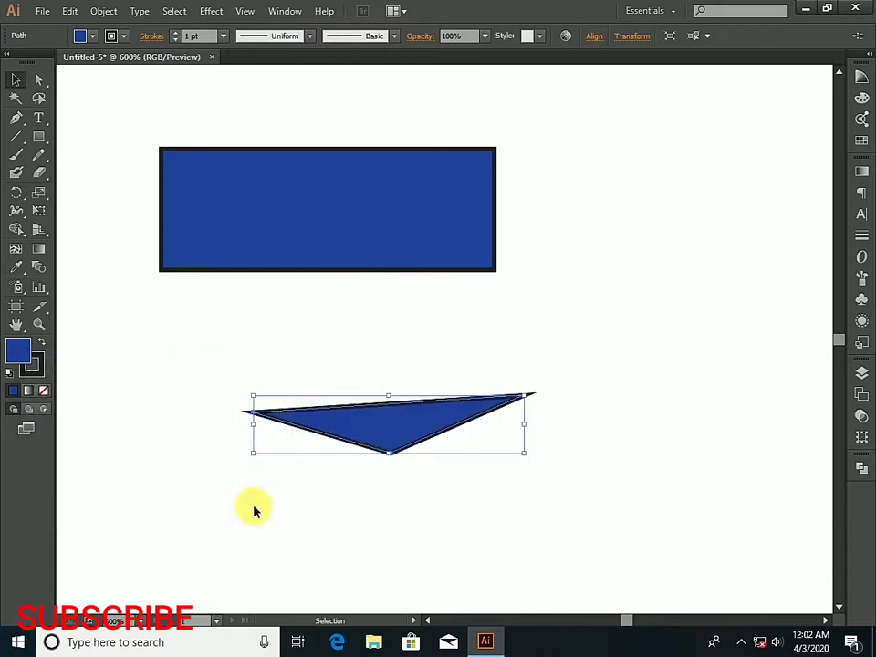
# Preview reflecting the triangle across the vertical axis, then discard the reflection
pyautogui.rightClick(395, 426)
pyautogui.moveTo(467, 383)
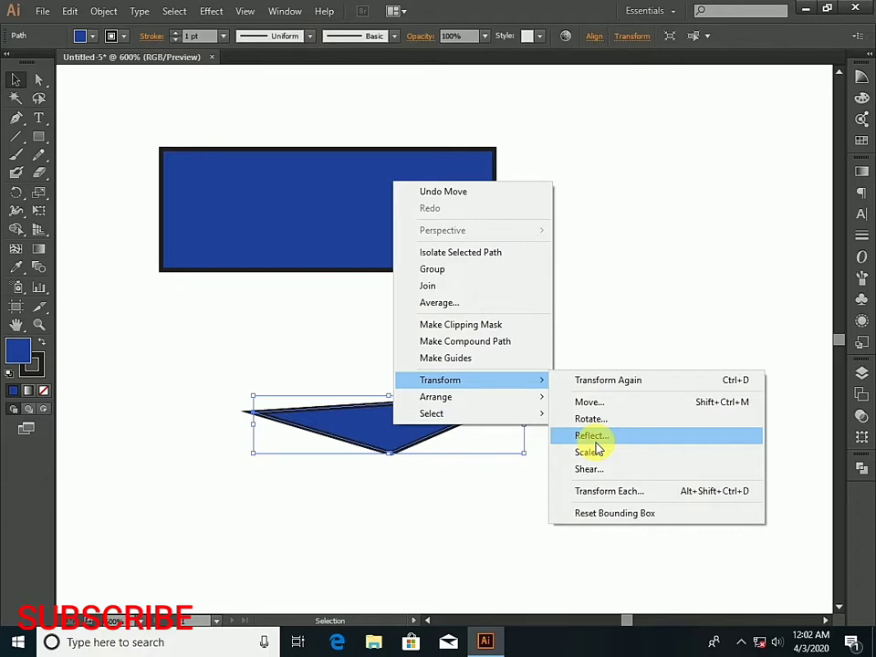
pyautogui.click(591, 436)
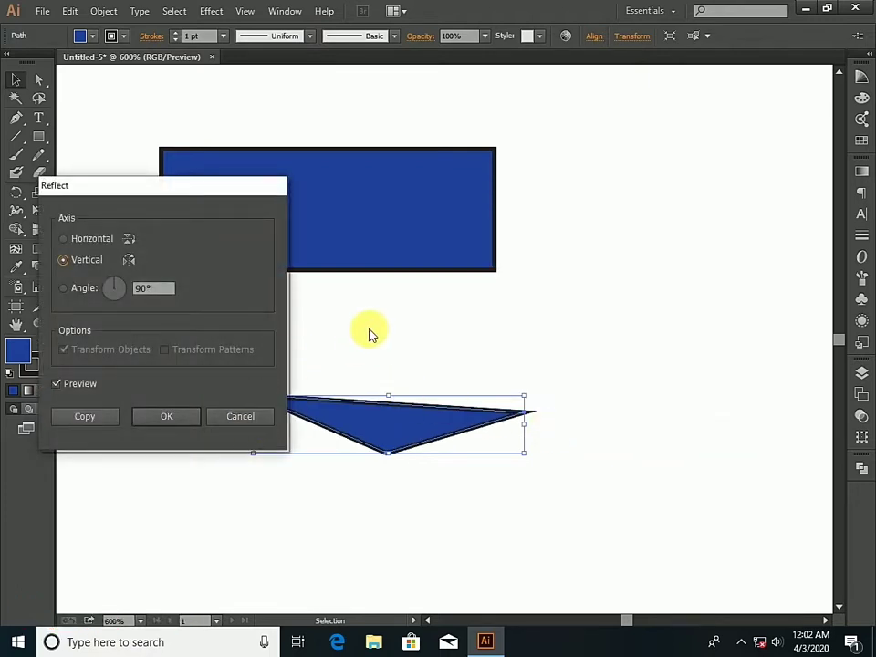
pyautogui.click(257, 416)
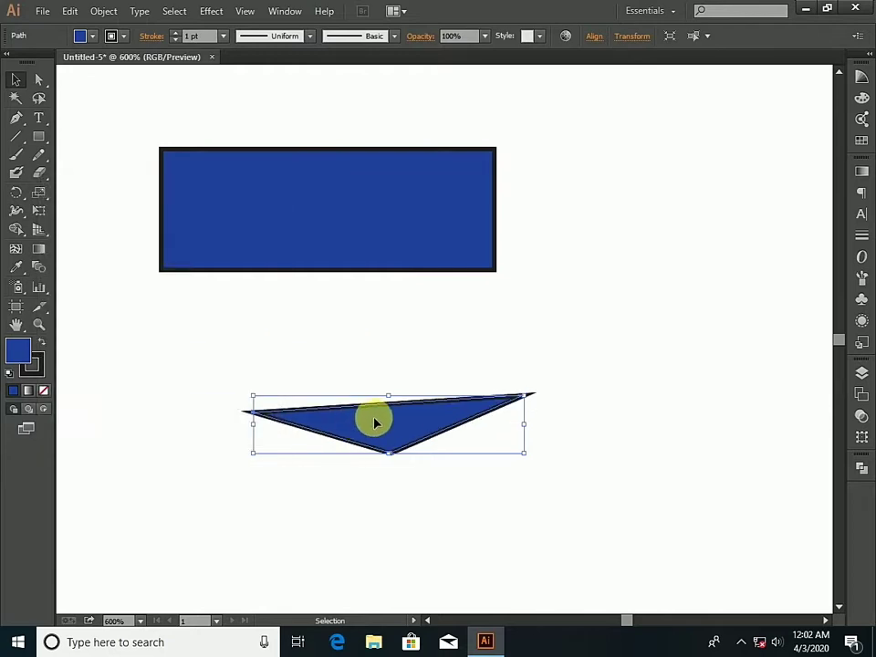
# Paste a copy of the triangle directly in front of the original, keeping it selected
pyautogui.press('a')
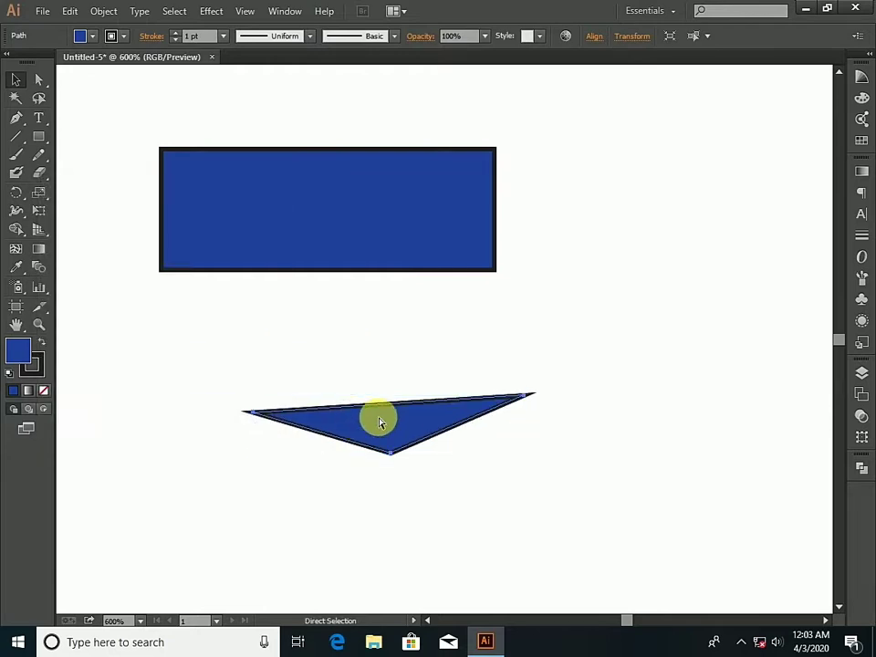
pyautogui.press('v')
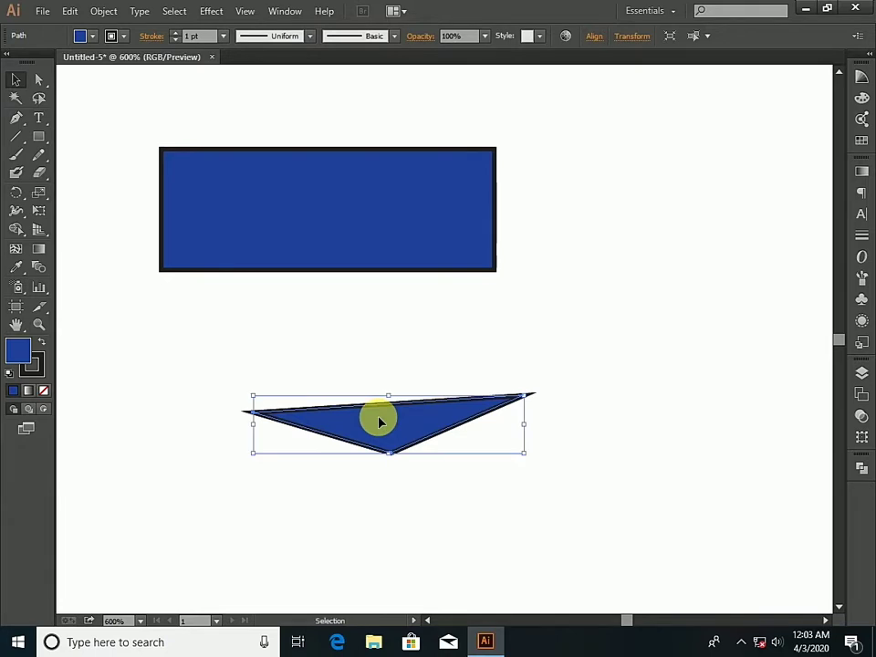
pyautogui.press('a')
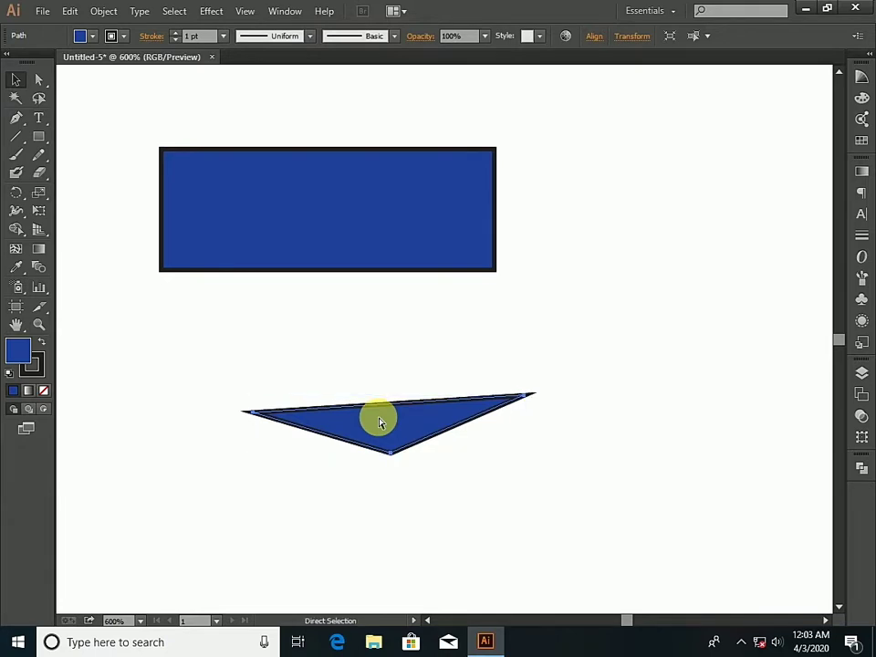
pyautogui.press('v')
# Compare the Reflect axis options in the preview and reflect the pasted triangle copy across the horizontal axis
pyautogui.rightClick(393, 413)
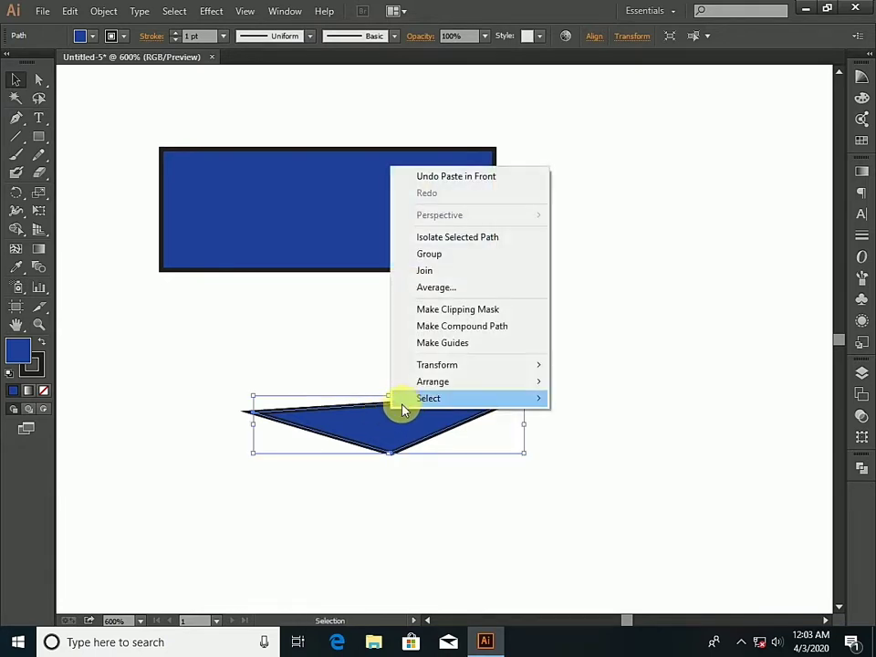
pyautogui.moveTo(505, 366)
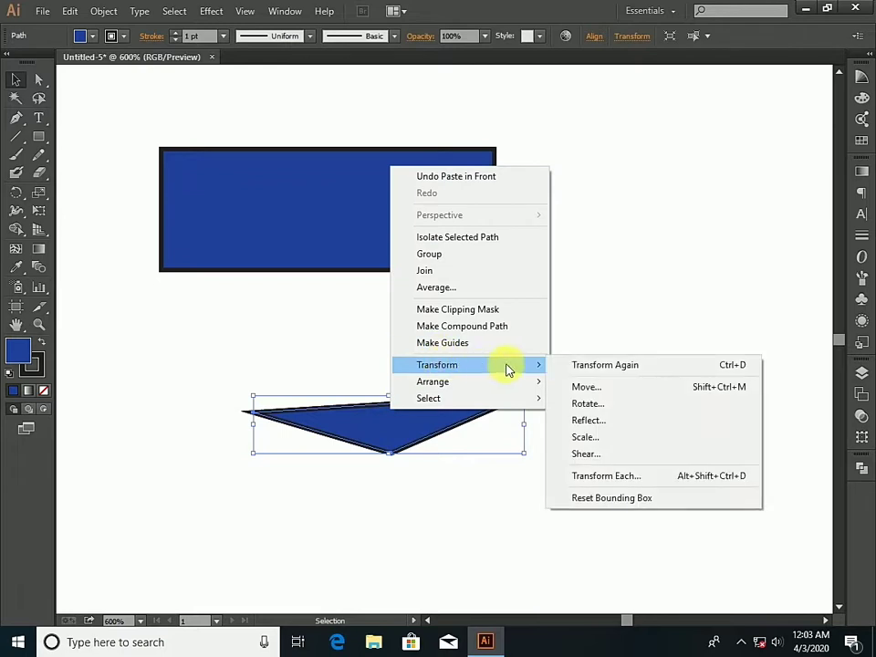
pyautogui.click(586, 421)
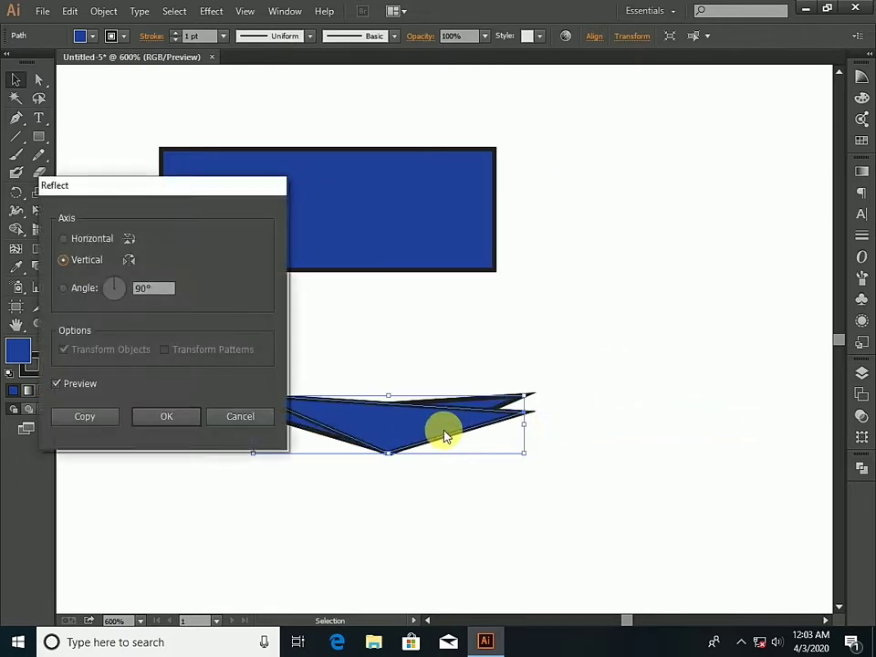
pyautogui.moveTo(155, 194); pyautogui.dragTo(637, 118)
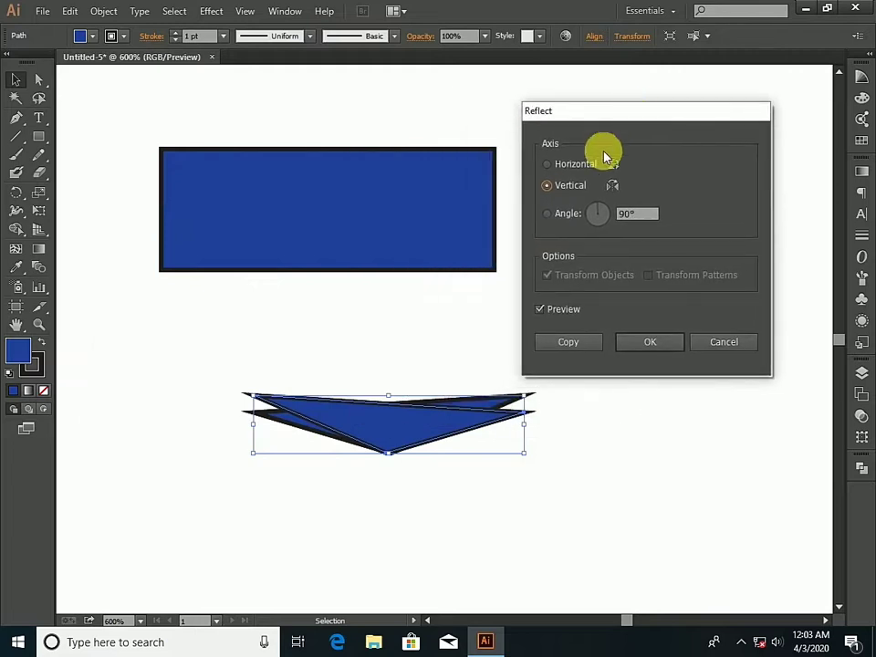
pyautogui.click(545, 166)
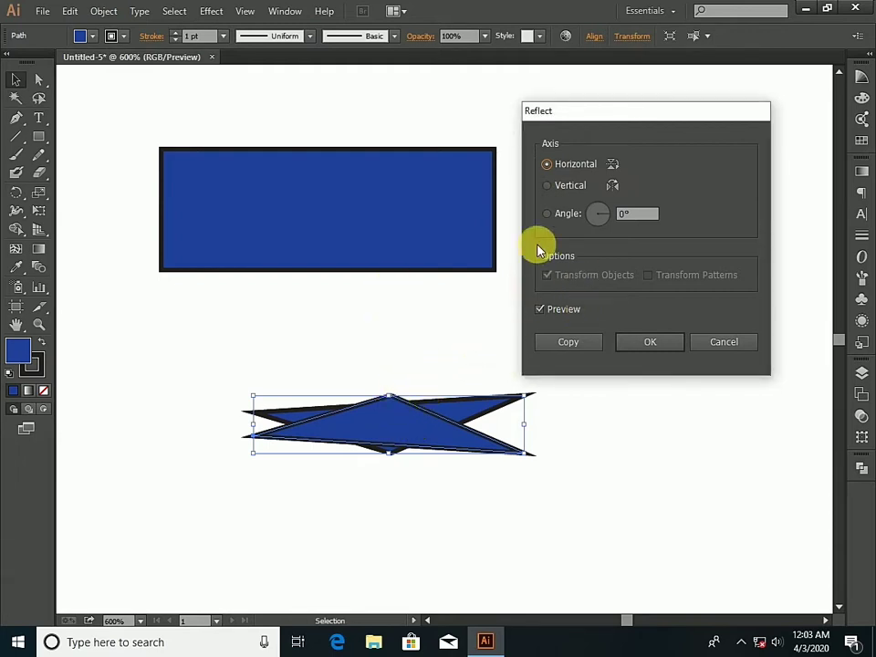
pyautogui.click(547, 185)
pyautogui.click(547, 214)
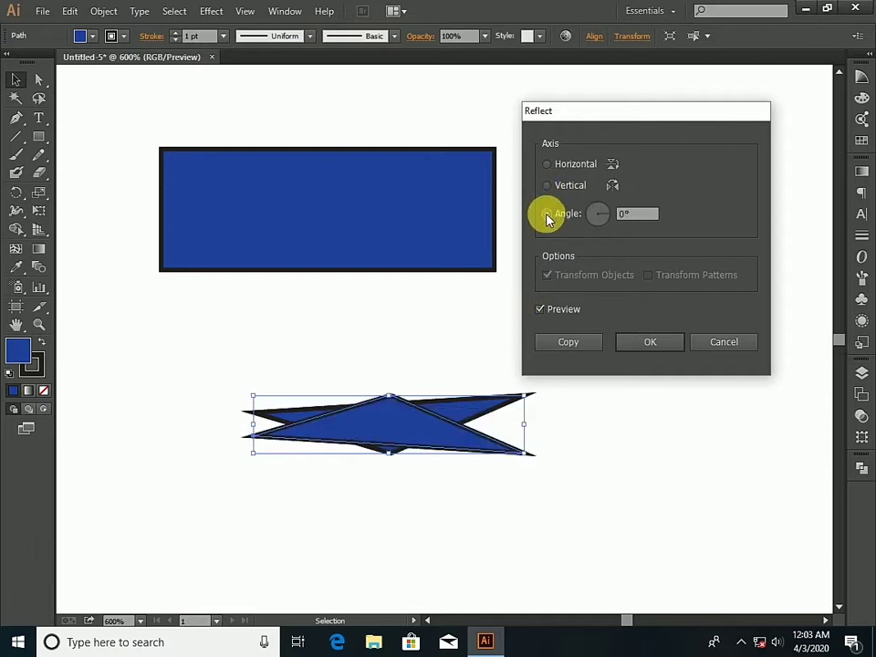
pyautogui.click(547, 165)
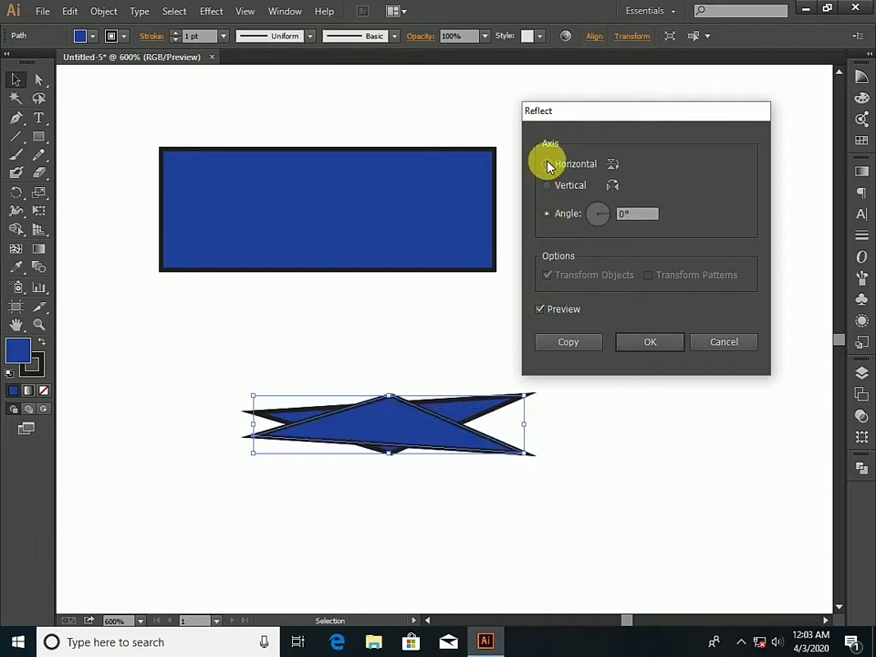
pyautogui.click(646, 341)
# Move the reflected copy up above the original triangle until their right tips meet
pyautogui.moveTo(403, 419); pyautogui.dragTo(408, 359)
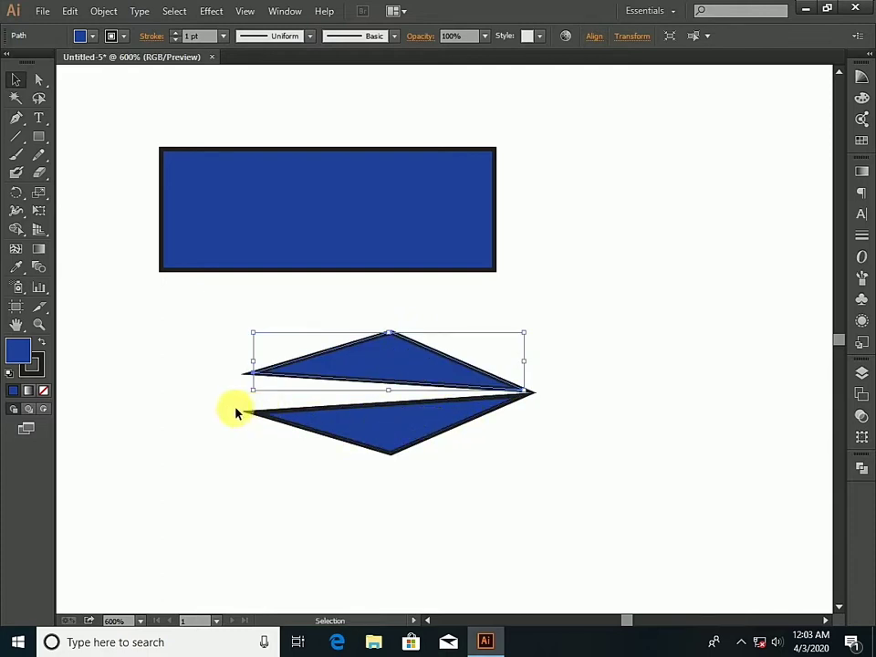
pyautogui.click(320, 444)
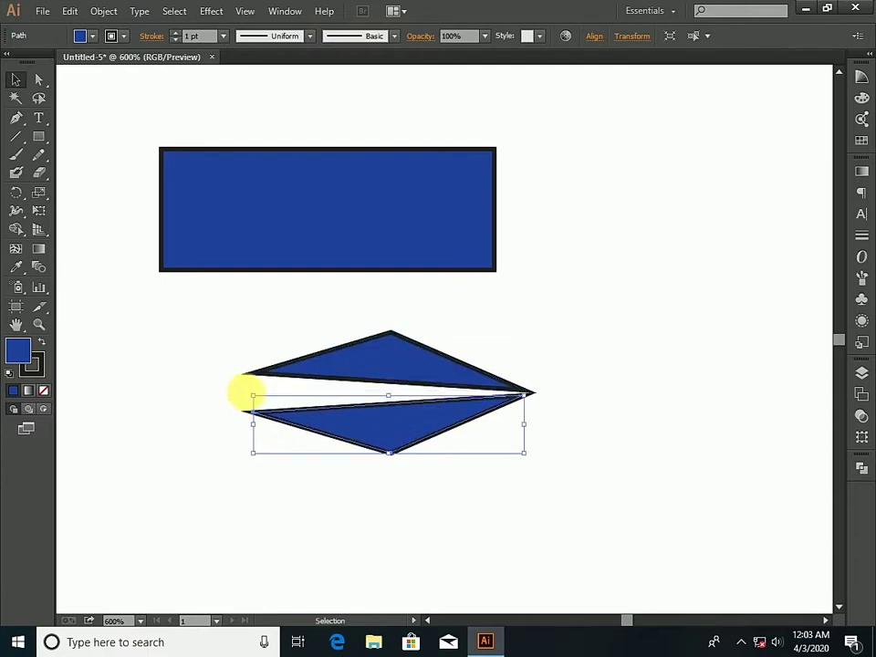
pyautogui.click(564, 320)
# Move the lower triangle slightly up and to the left, and rotate it so its long edge lies nearly level
pyautogui.moveTo(369, 419); pyautogui.dragTo(363, 407)
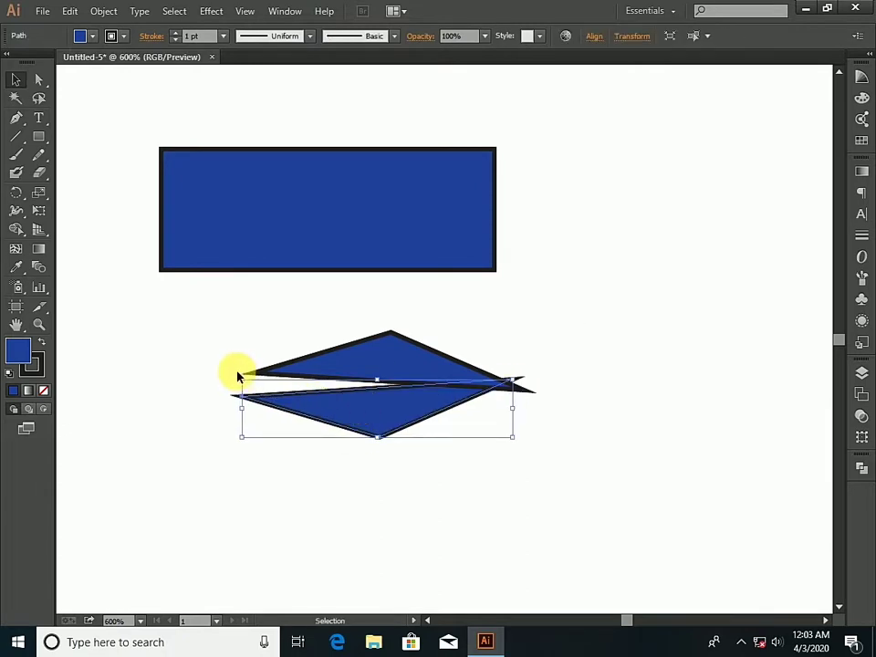
pyautogui.click(236, 367)
pyautogui.click(252, 402)
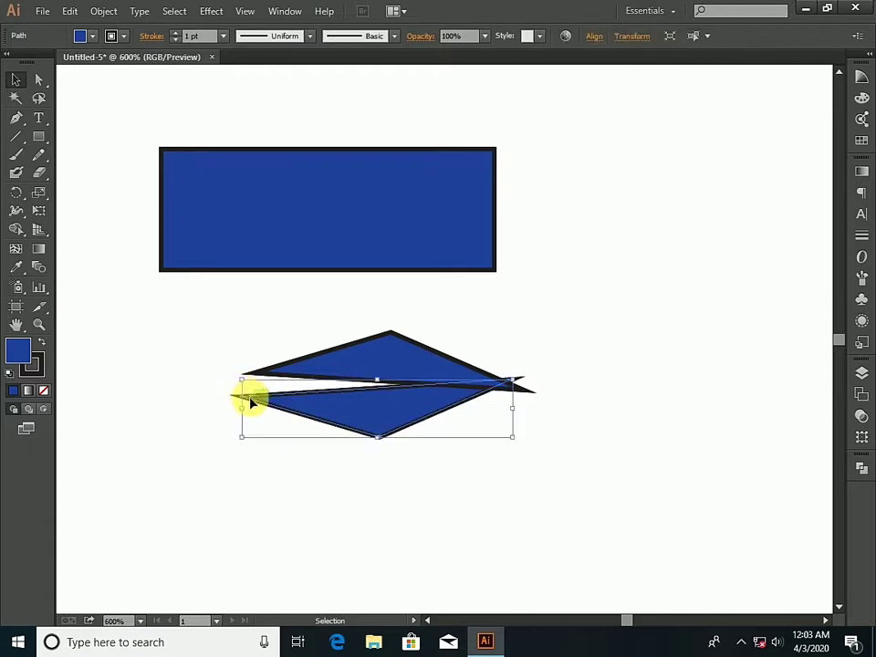
pyautogui.moveTo(239, 374); pyautogui.dragTo(266, 374)
# Rotate the upper triangle slightly counterclockwise to parallel the lower one's long edge, and shift it a little left
pyautogui.click(355, 370)
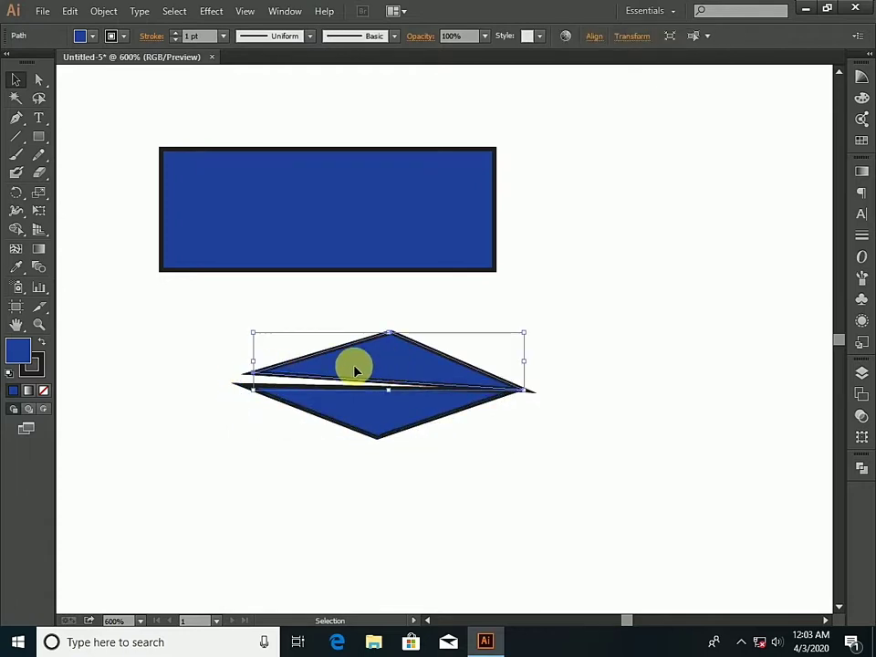
pyautogui.moveTo(248, 332); pyautogui.dragTo(246, 338)
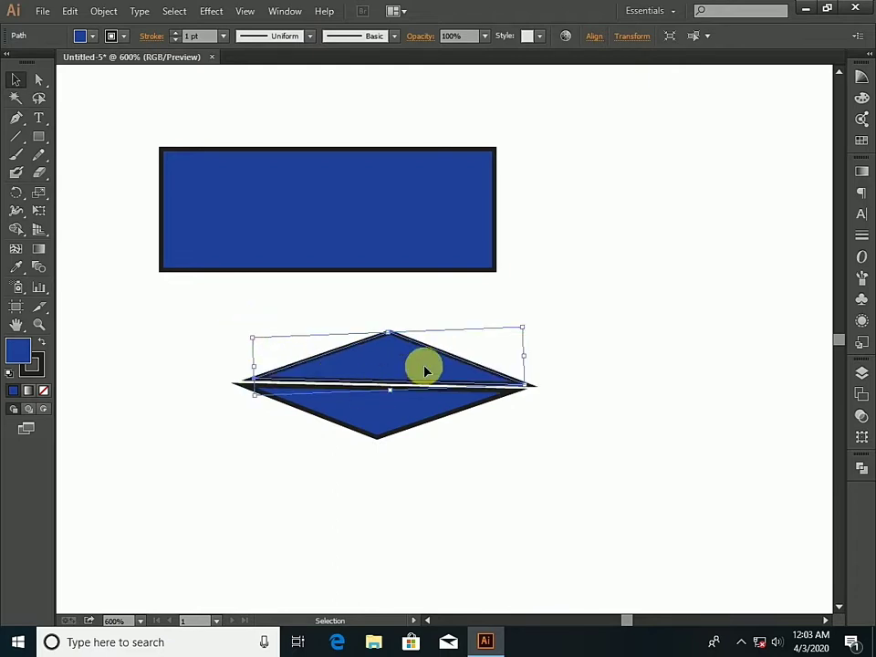
pyautogui.click(583, 321)
pyautogui.moveTo(421, 350); pyautogui.dragTo(397, 356)
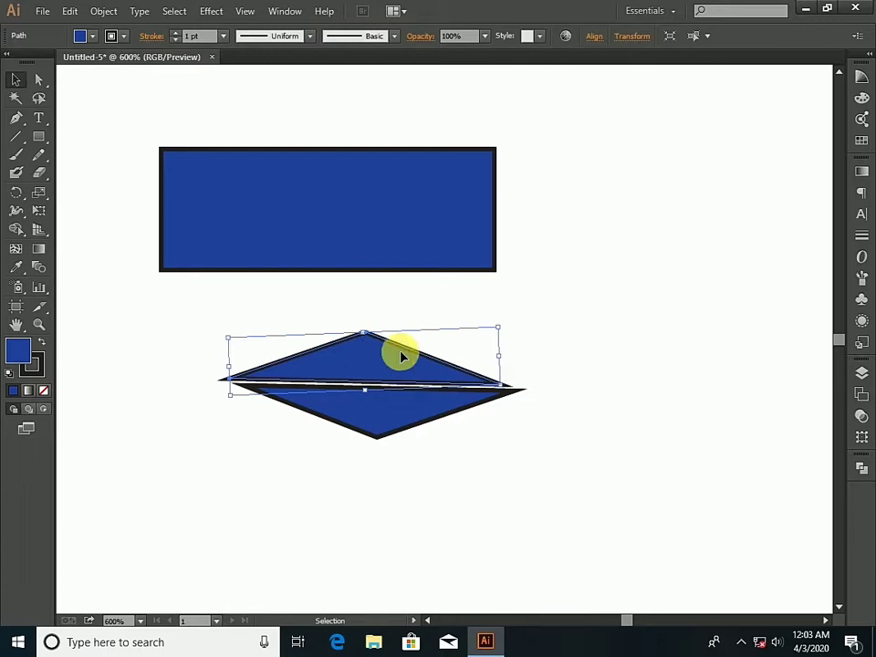
# Shift the lower triangle left so its tips line up with the upper triangle's, forming a diamond, and deselect it
pyautogui.click(623, 413)
pyautogui.moveTo(446, 414); pyautogui.dragTo(426, 411)
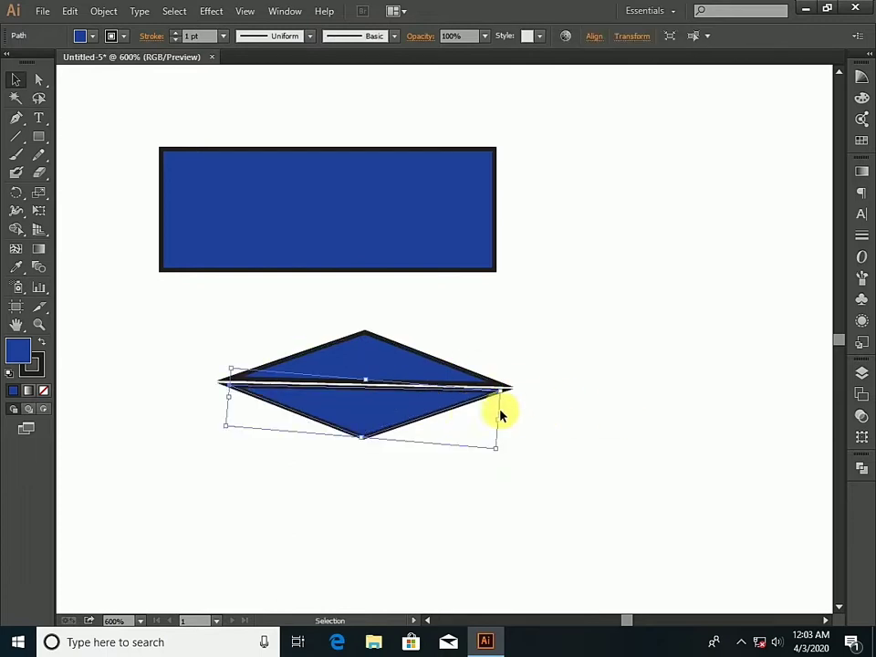
pyautogui.click(576, 288)
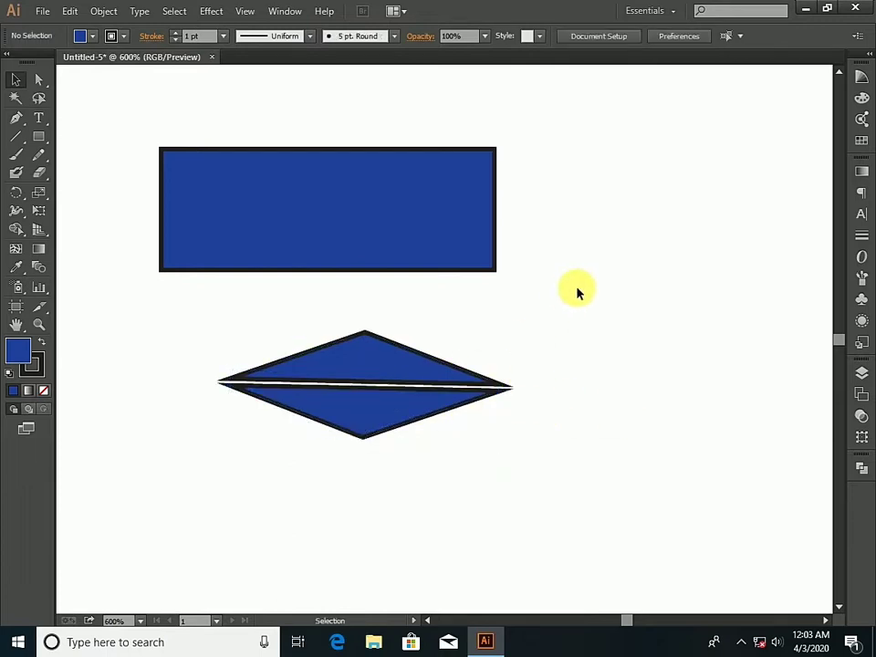
# Look over the Transform commands available for the upper triangle, leaving everything deselected
pyautogui.rightClick(397, 354)
pyautogui.click(446, 336)
pyautogui.click(400, 352)
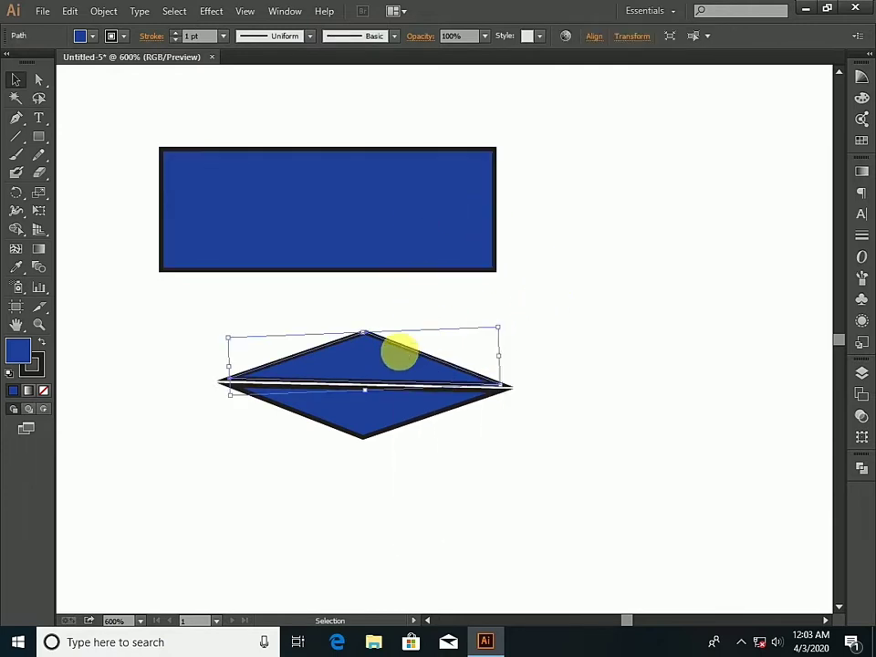
pyautogui.rightClick(400, 352)
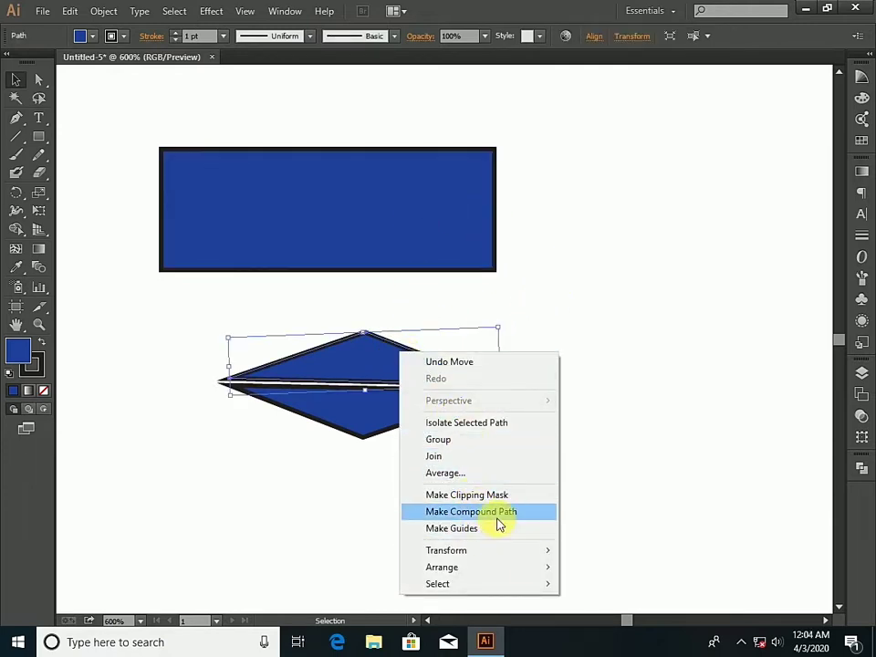
pyautogui.moveTo(495, 553)
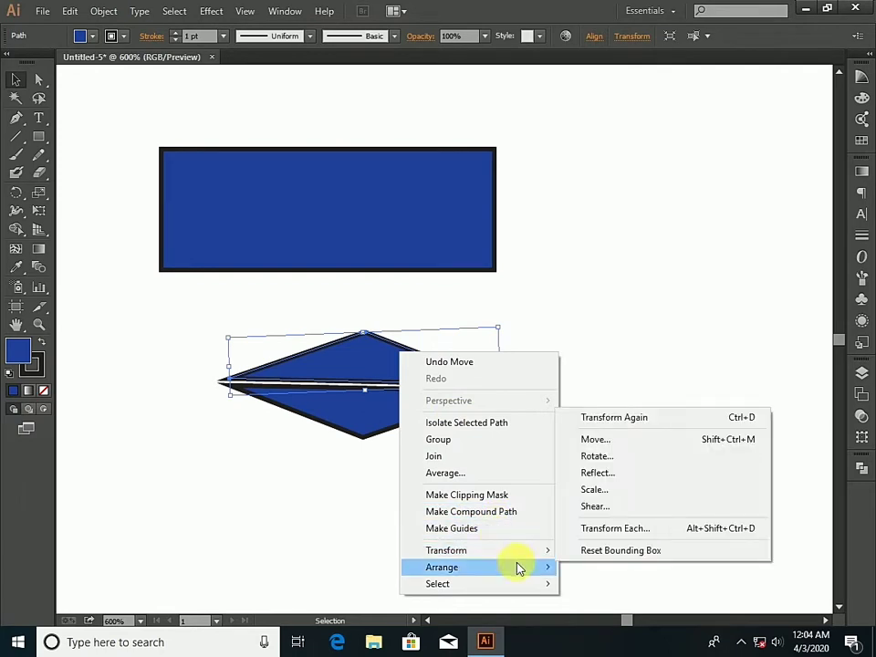
pyautogui.moveTo(517, 585)
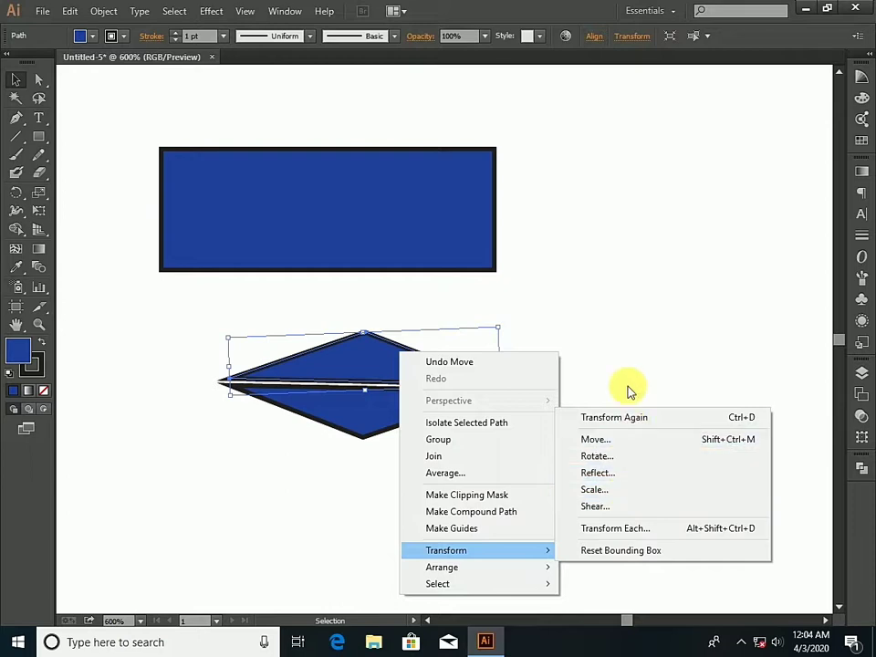
pyautogui.click(665, 551)
pyautogui.click(625, 228)
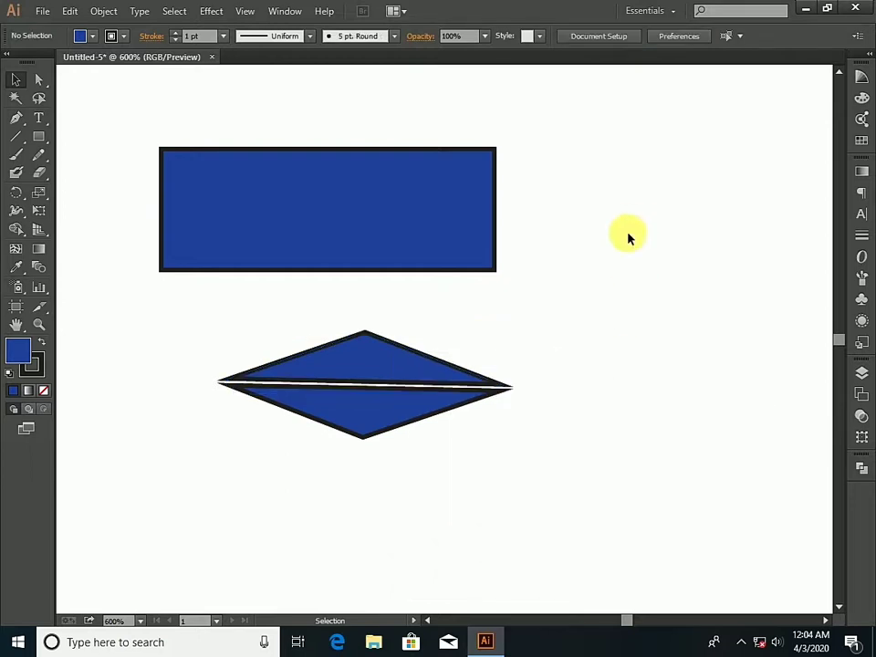